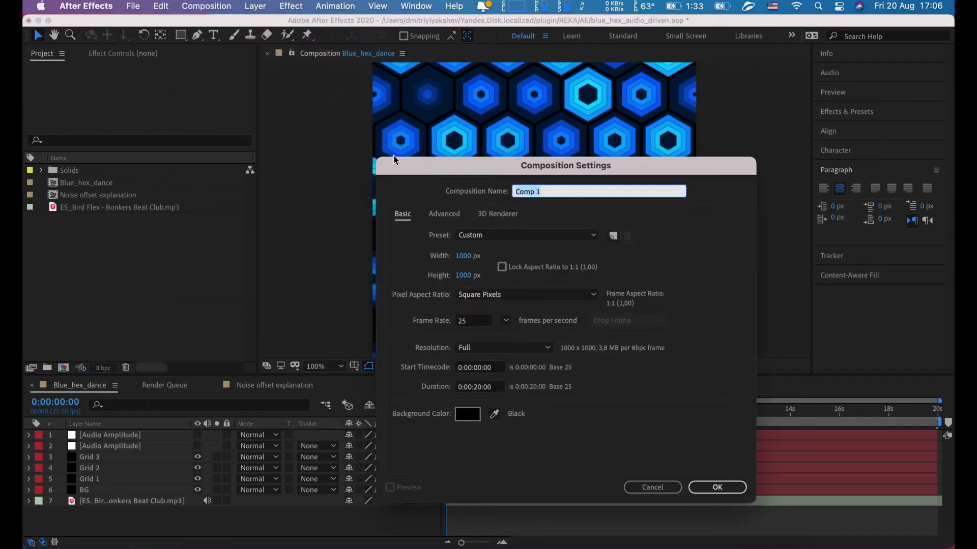
Create Comp 1 with a gray 1000×1000 solid, then select the Bonkers Beat Club MP3.
click(714, 488)
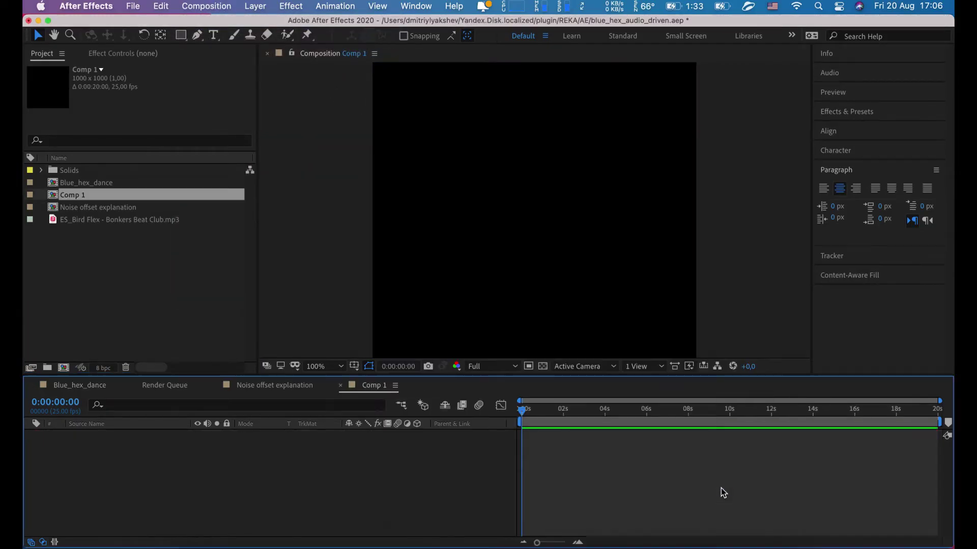
right_click(503, 443)
mouse_move(539, 394)
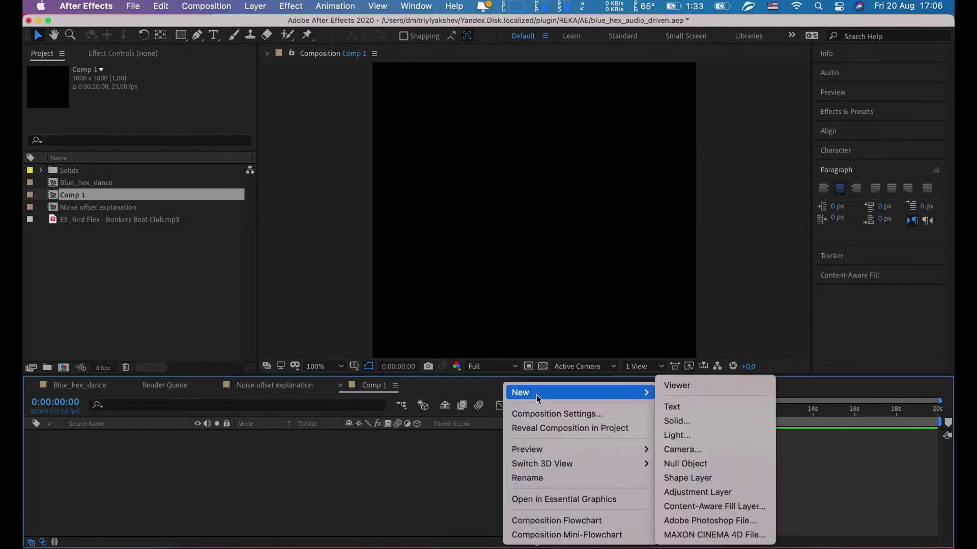
click(676, 422)
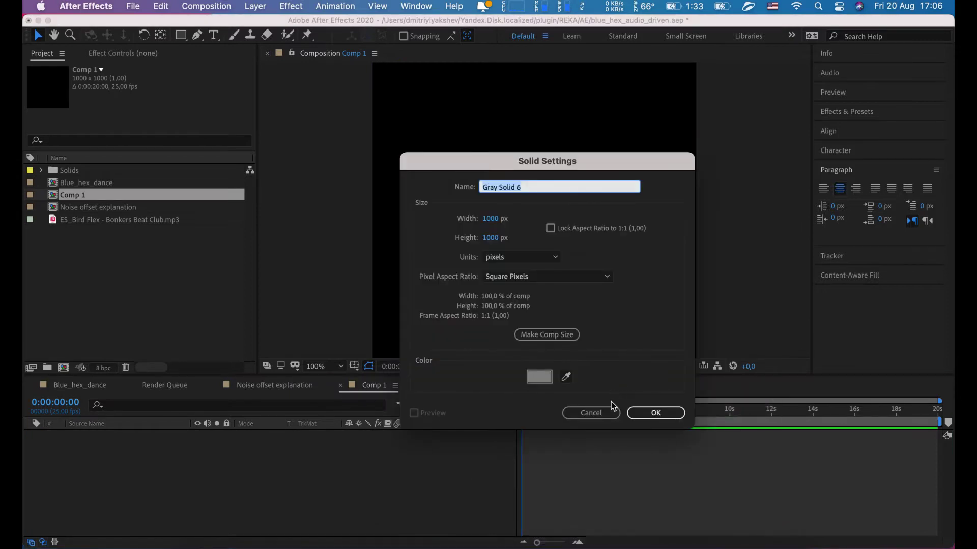
click(638, 413)
click(513, 466)
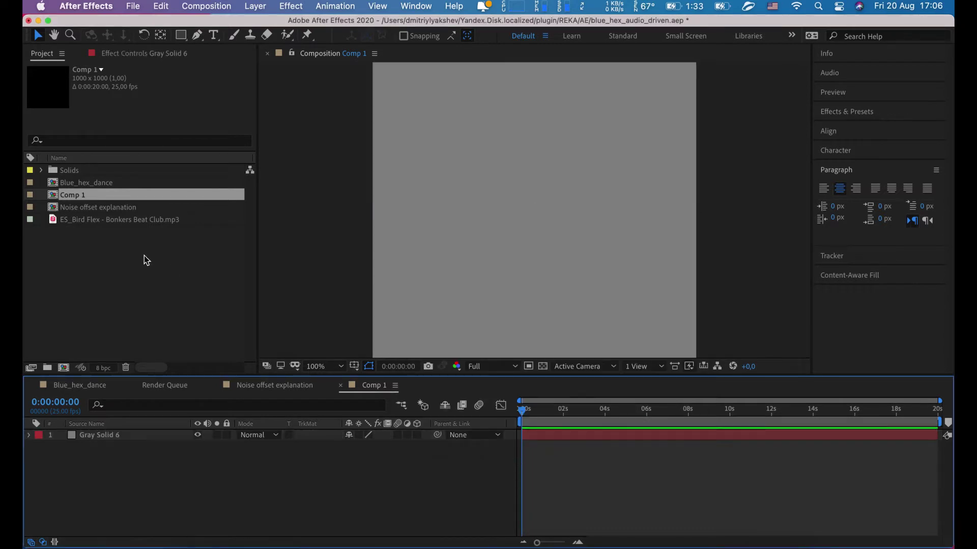
click(147, 219)
Add the Bonkers Beat Club MP3 to Comp 1, convert its audio to keyframes, and reveal Both Channels.
drag(107, 226, 131, 437)
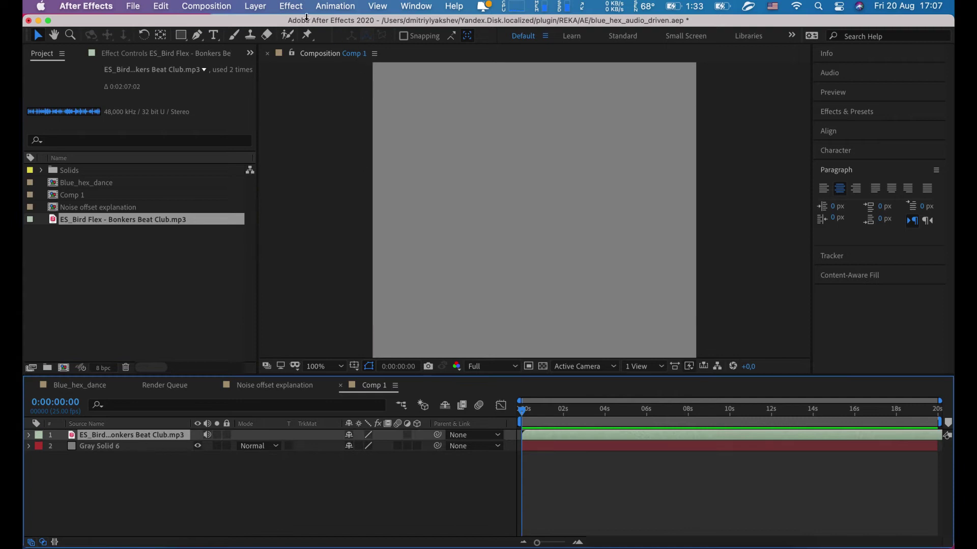
click(320, 7)
mouse_move(364, 150)
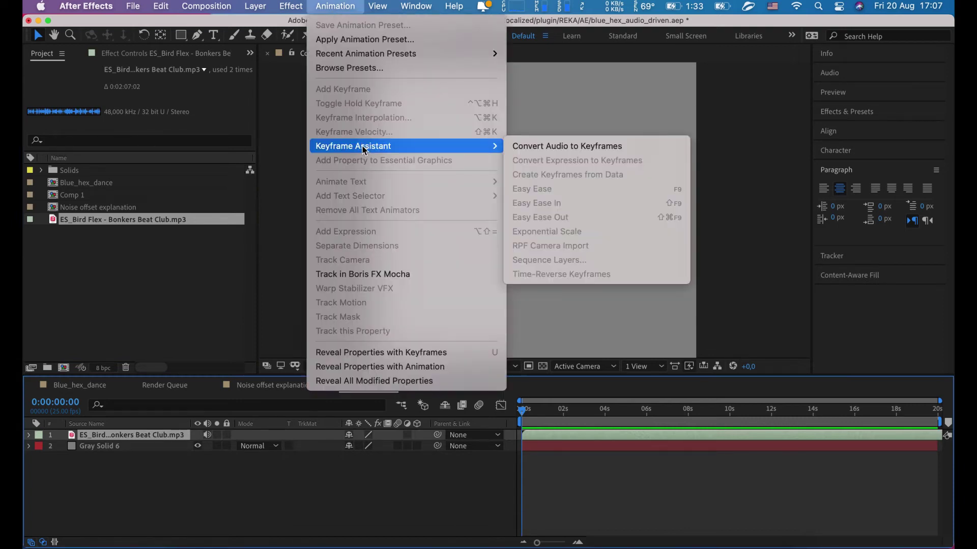
click(564, 147)
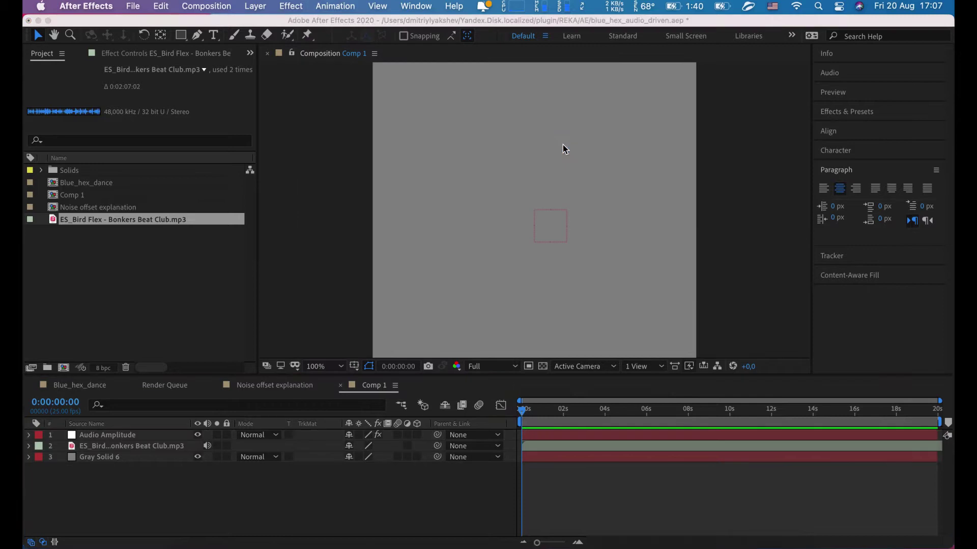
click(29, 435)
click(40, 446)
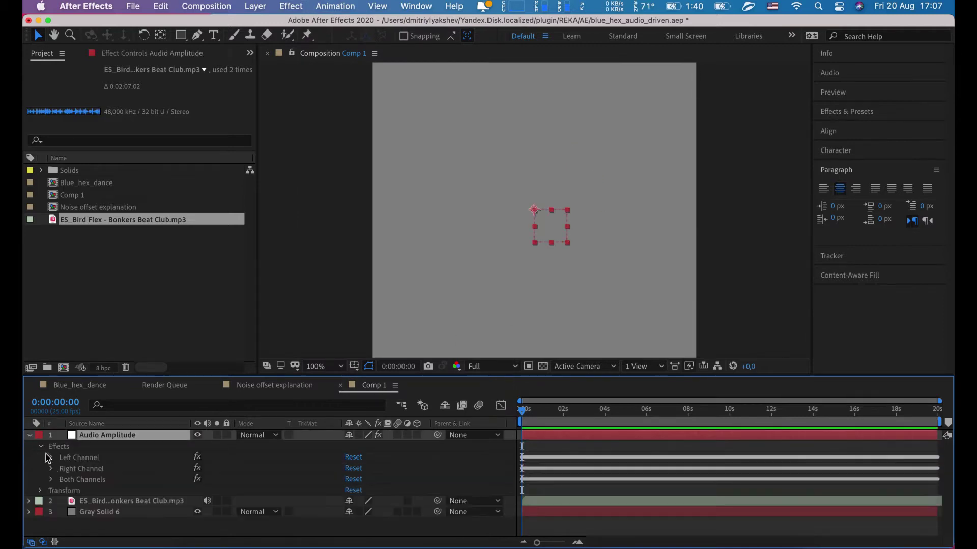
click(52, 480)
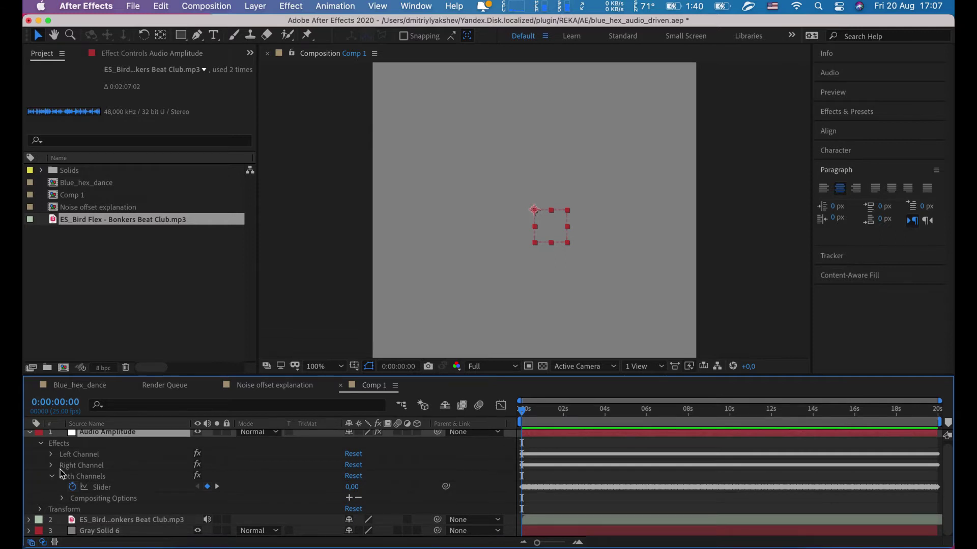
Rename Gray Solid 6 to Grid1 and move it above the music layer.
click(120, 532)
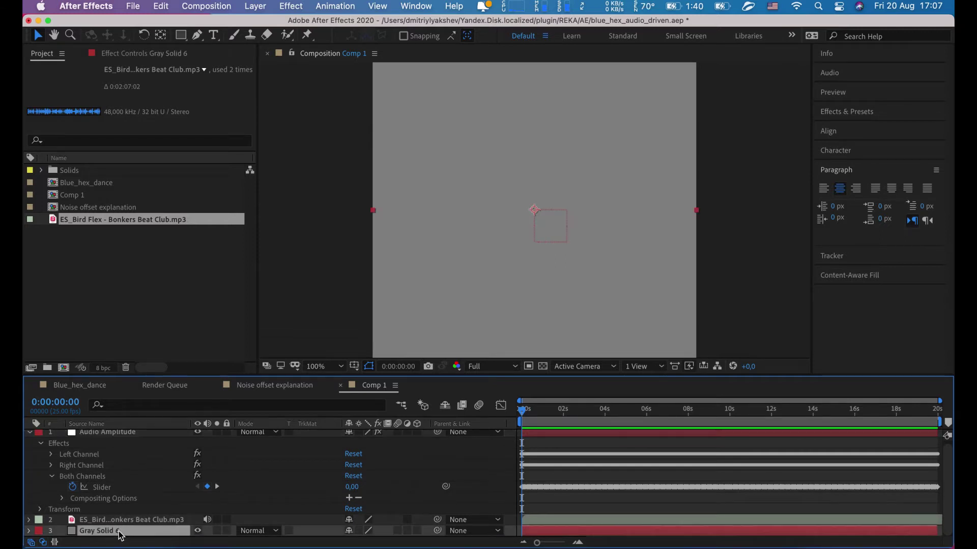
key(Return)
text(gr)
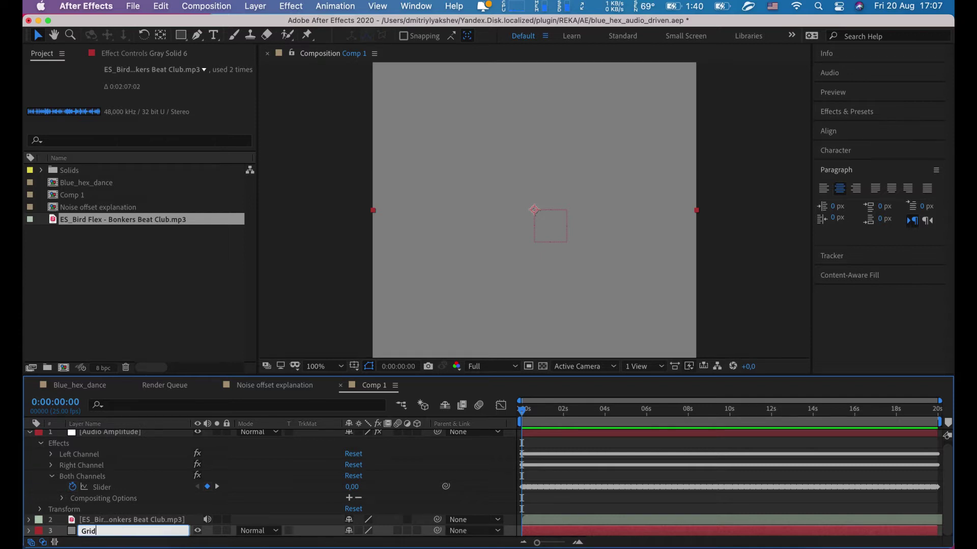
click(503, 501)
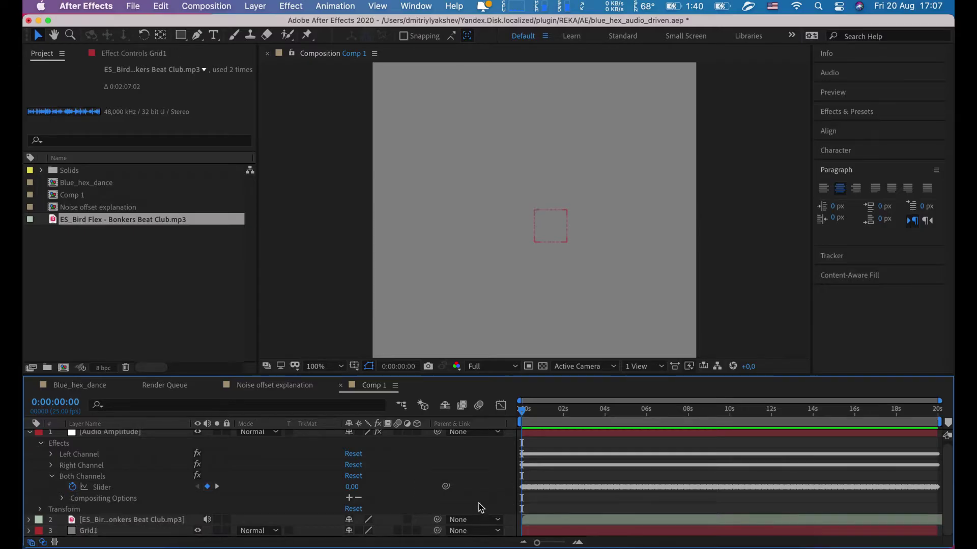
click(95, 534)
drag(95, 534, 97, 519)
Apply the irrealix Reka Grid effect to Grid1.
right_click(544, 523)
mouse_move(582, 357)
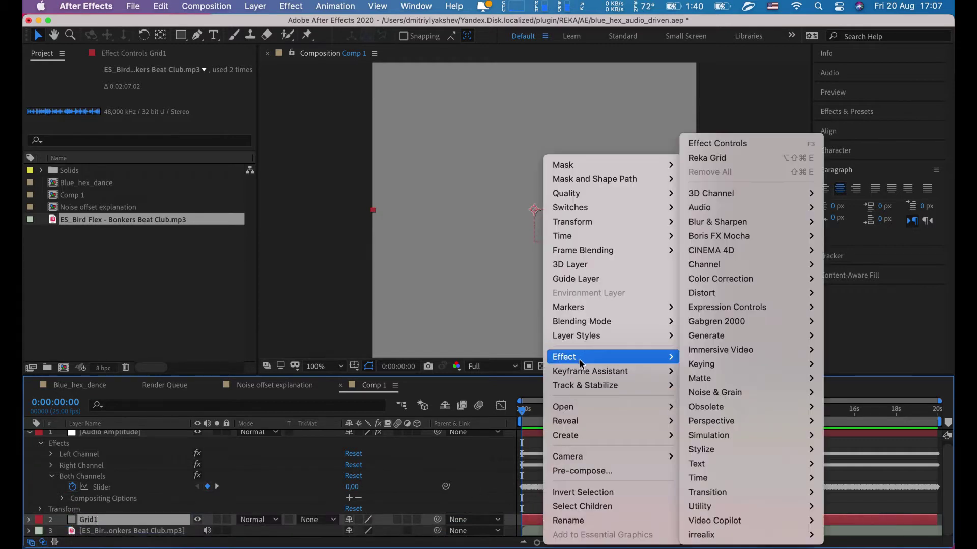
mouse_move(794, 536)
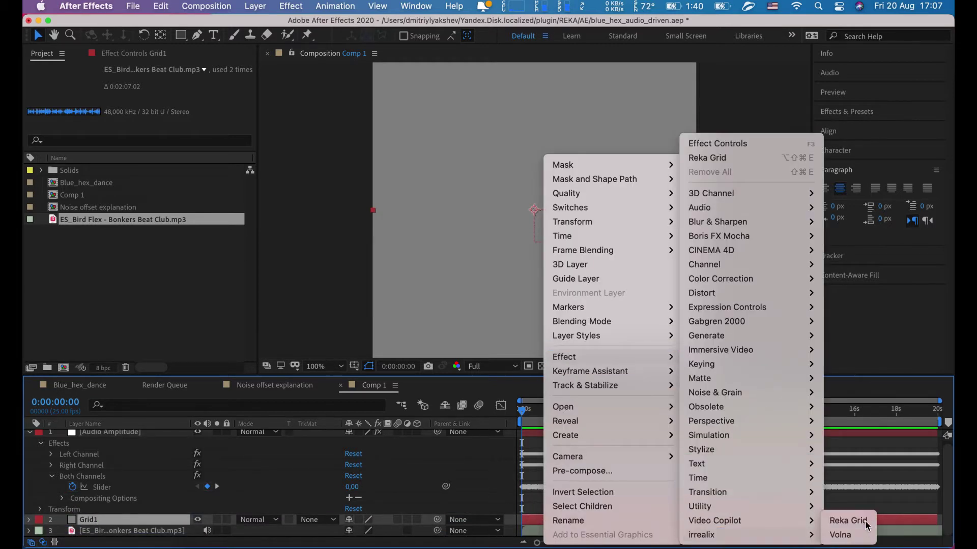
click(866, 524)
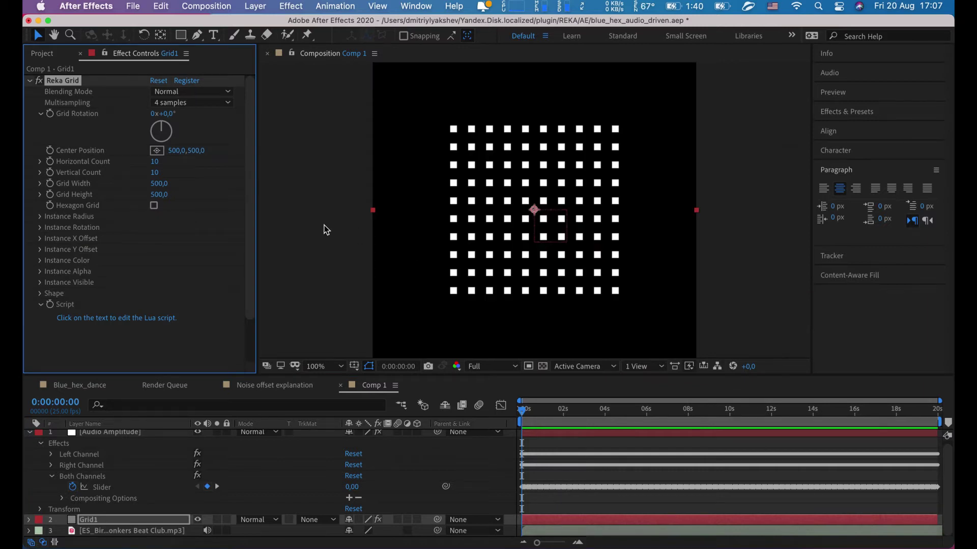
Set the shape's Elements Count to 6 and its Draw Mode to Stroke.
click(41, 294)
scroll(53, 293, down, 2)
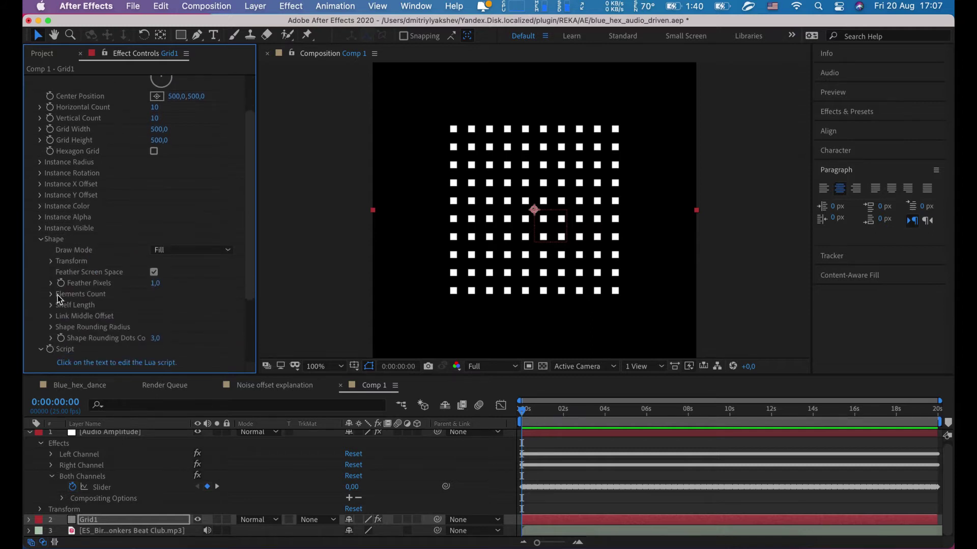
click(51, 294)
click(156, 305)
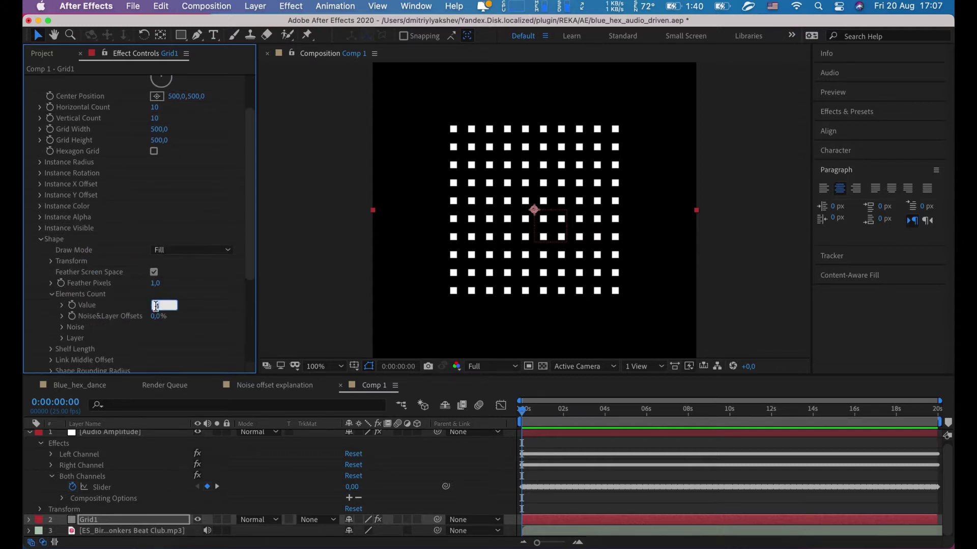
text(6)
key(Return)
click(189, 250)
click(190, 279)
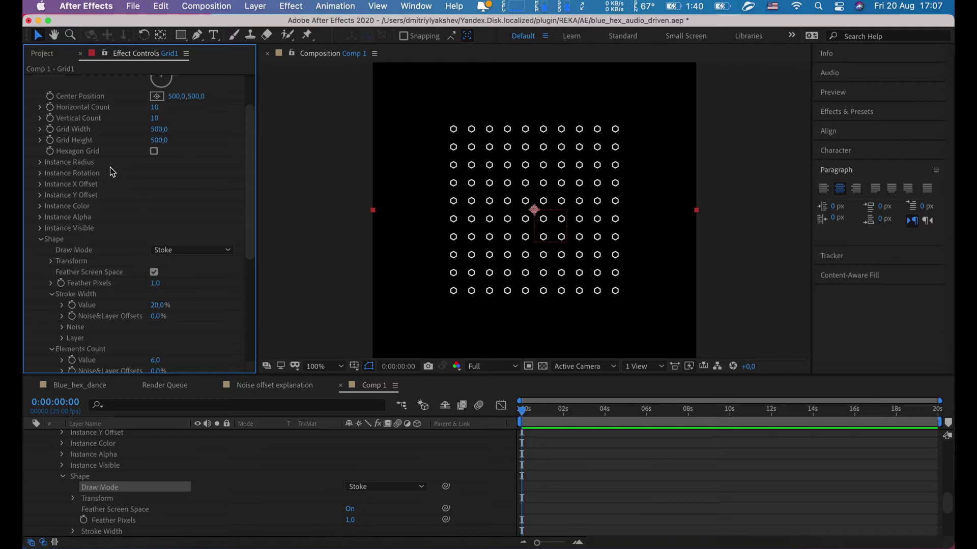
Switch to a hexagon grid of 8×8 with Grid Height 1000 and Grid Width 1157.
click(154, 151)
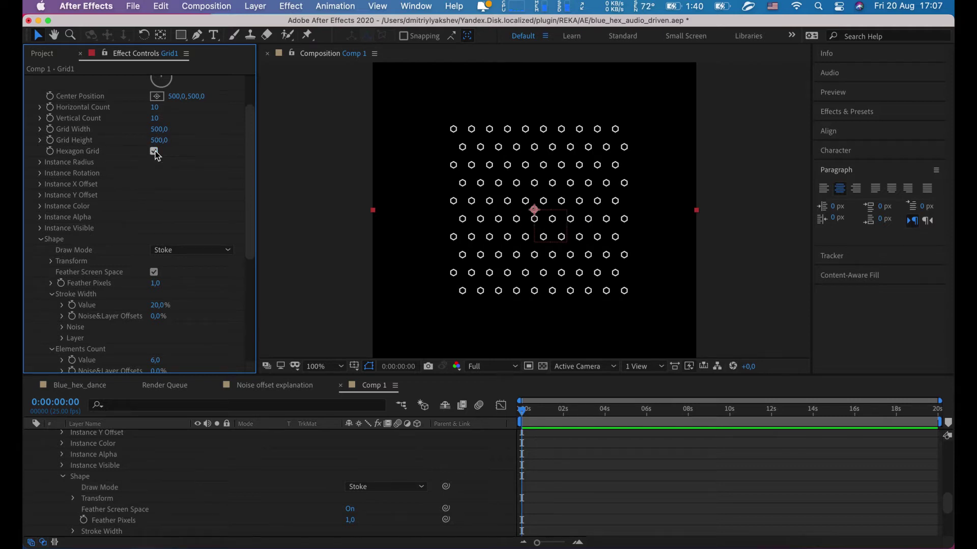
scroll(156, 152, up, 3)
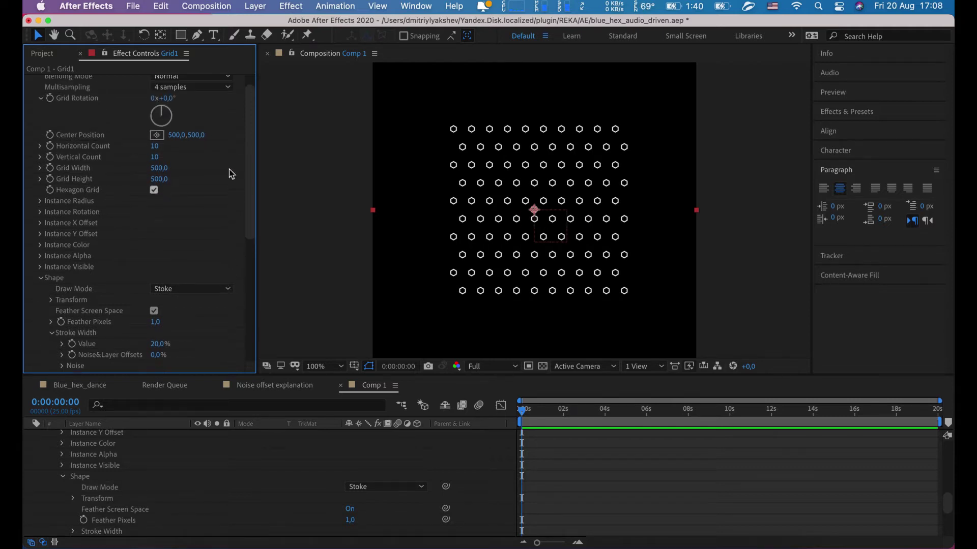
click(159, 147)
key(Return)
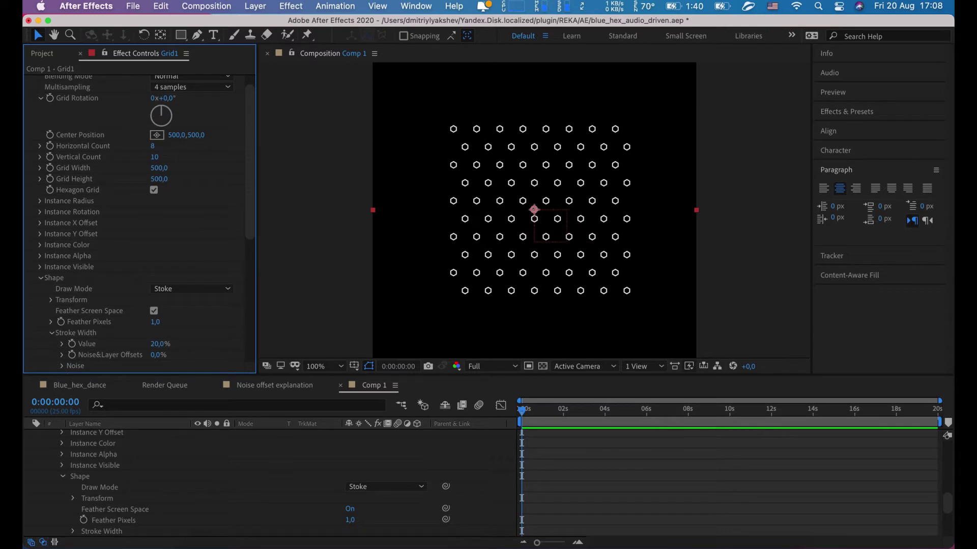
click(155, 157)
text(8)
key(Return)
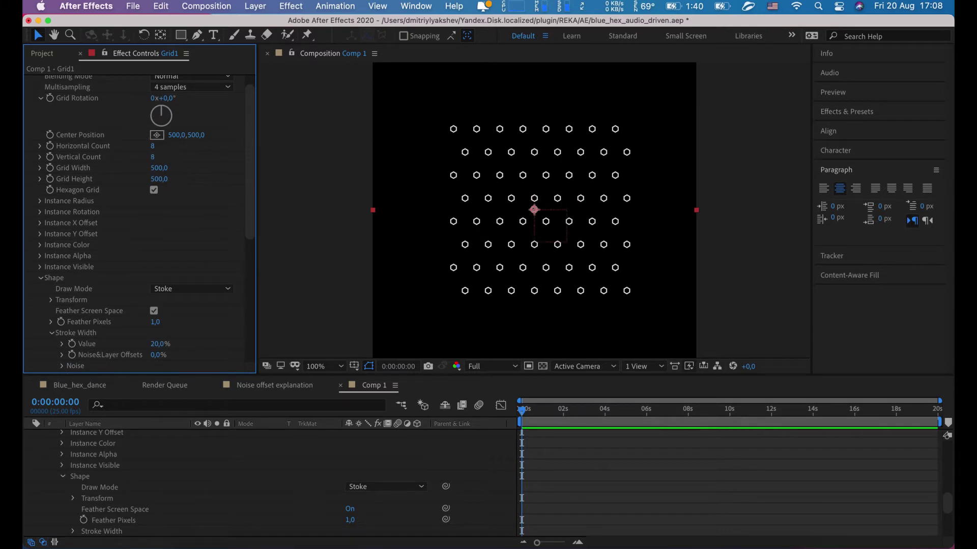
click(156, 182)
text(1000)
key(Return)
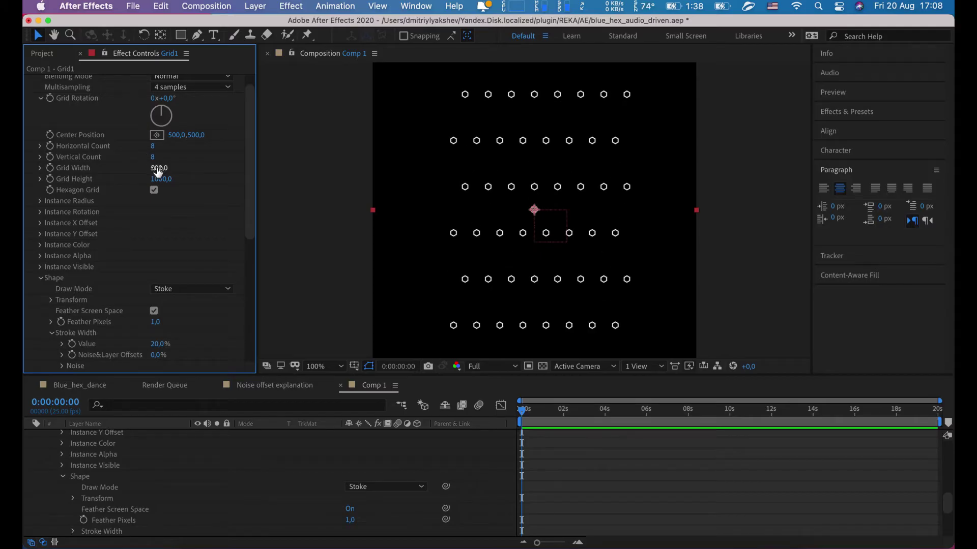
drag(158, 172, 580, 166)
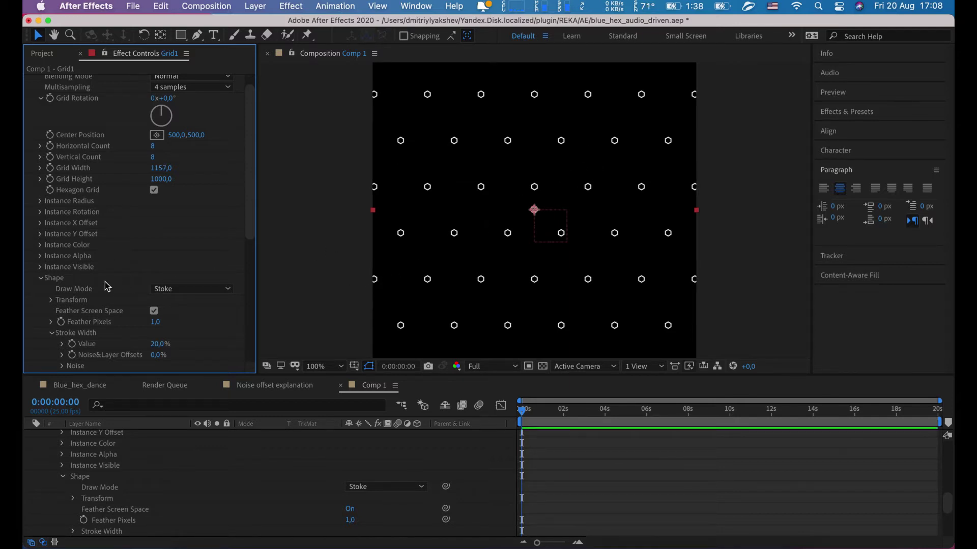
Set Grid1's Instance Radius to 50.
click(41, 203)
click(169, 213)
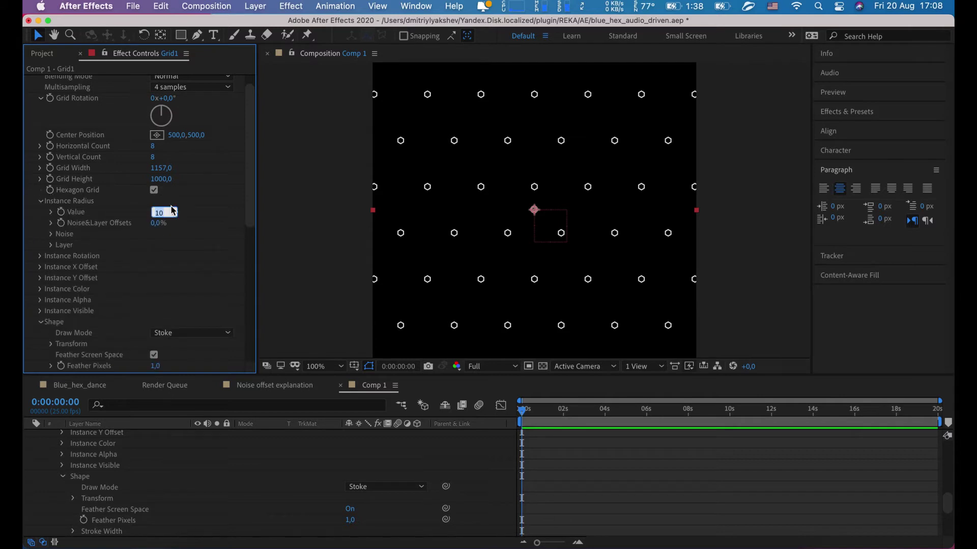
text(50)
key(Return)
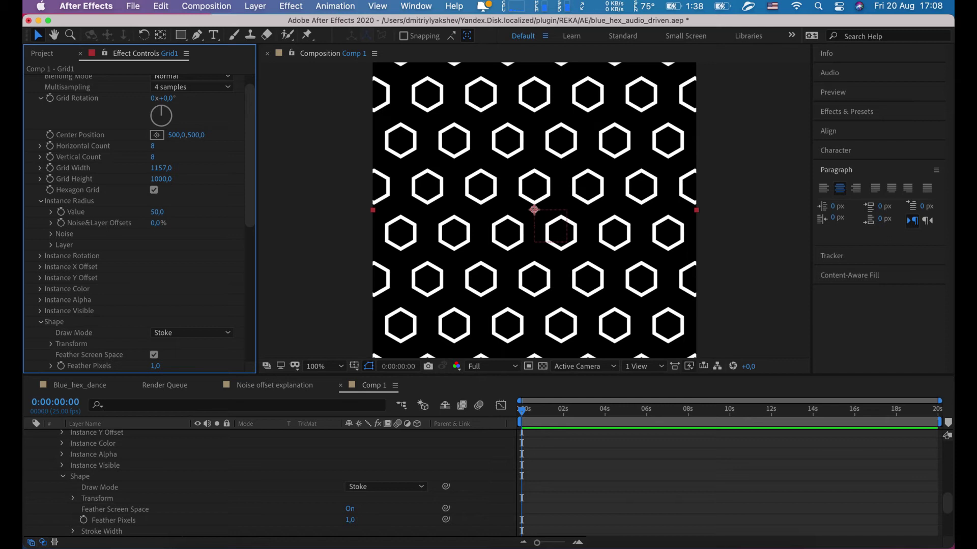
Try radius noise Multiplier values 75 and 150, then settle on 0.
click(51, 235)
click(155, 245)
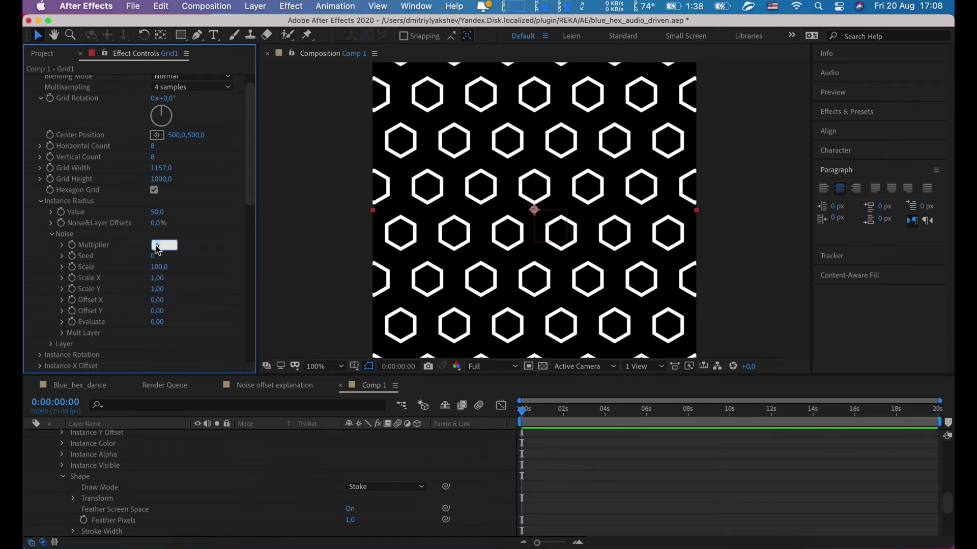
text(75)
key(Return)
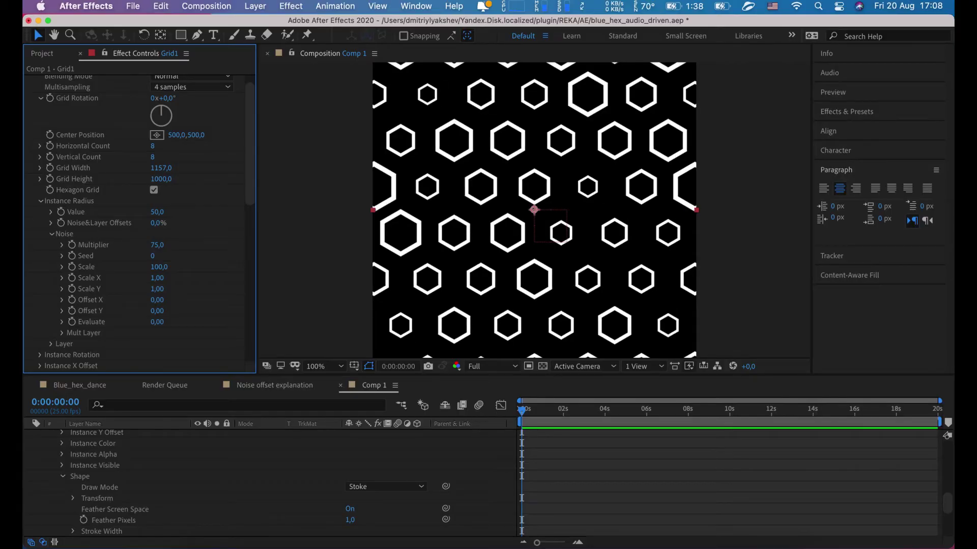
click(157, 245)
text(150)
key(Return)
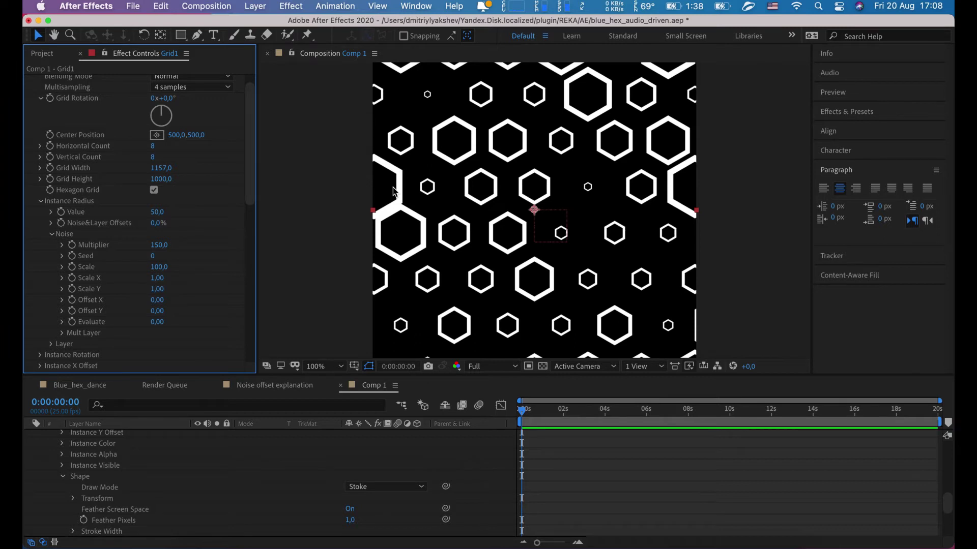
click(157, 245)
text(0)
key(Return)
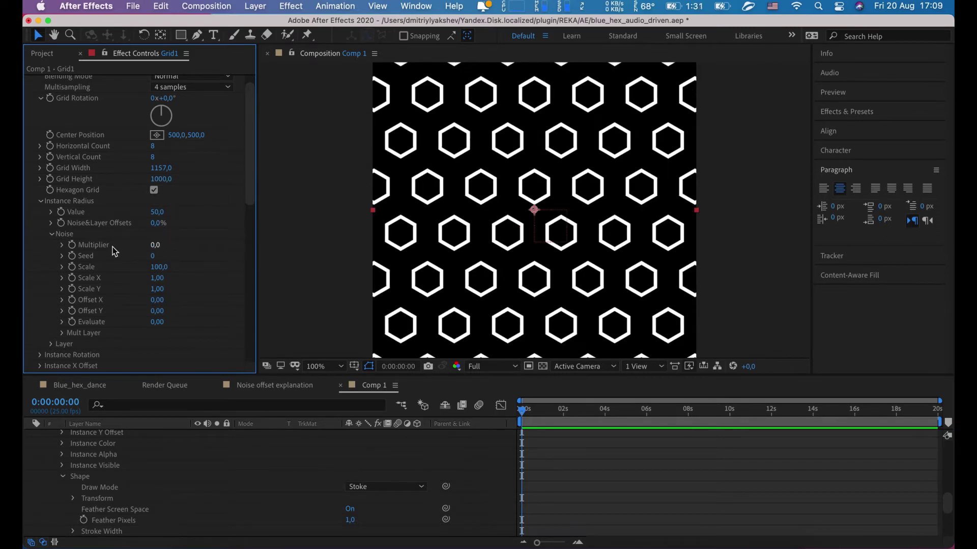
Set the Shape X Scale noise Multiplier to 75 and Noise&Layer Offset to -100%.
scroll(102, 291, down, 8)
scroll(102, 291, down, 1)
click(52, 239)
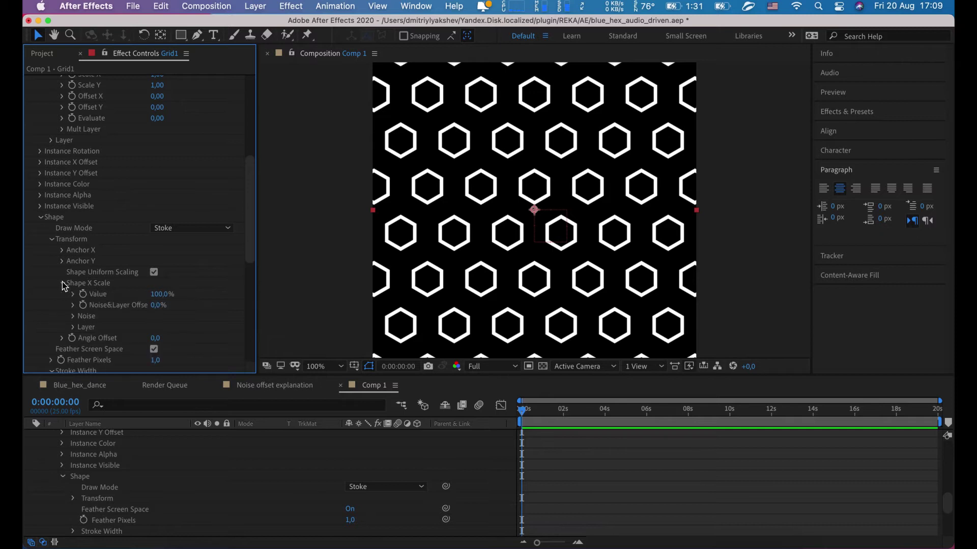
click(75, 316)
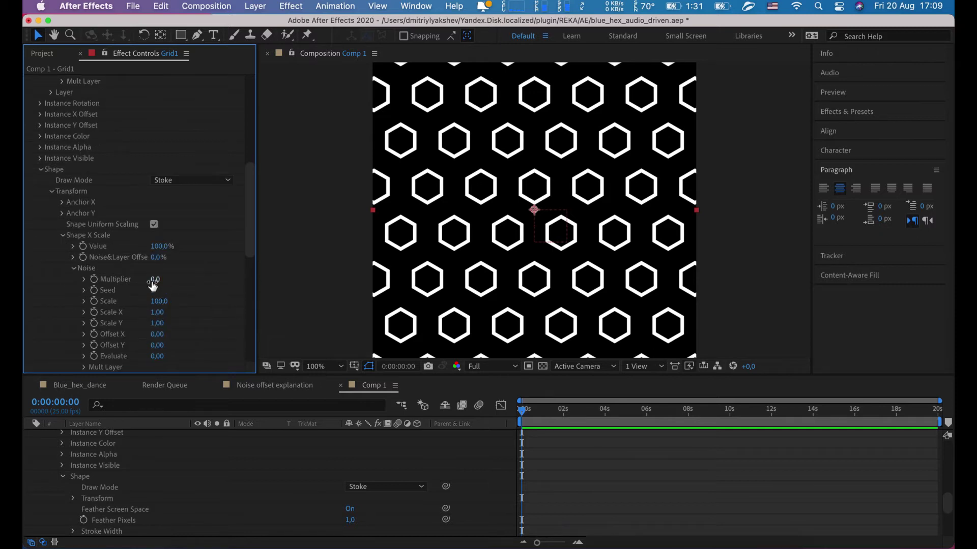
click(152, 281)
text(75)
key(Return)
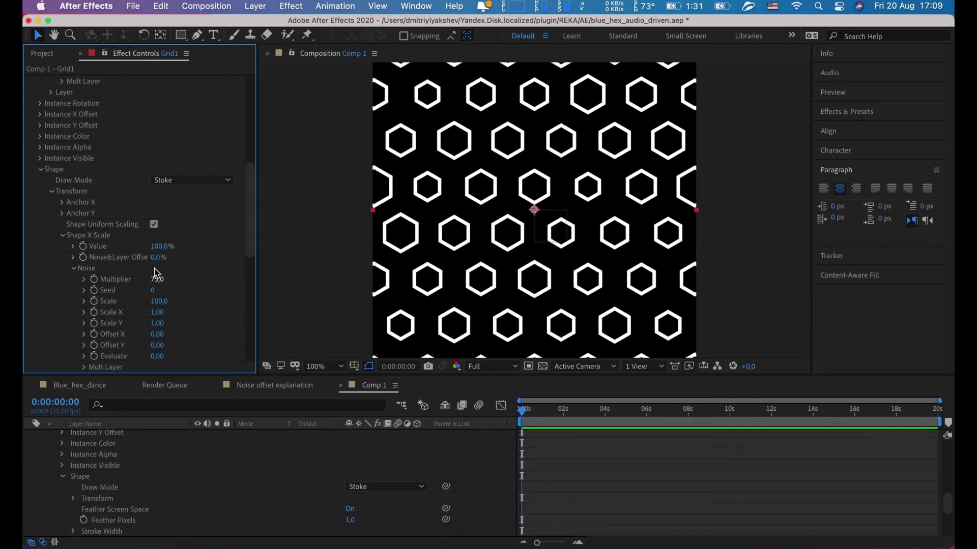
click(155, 257)
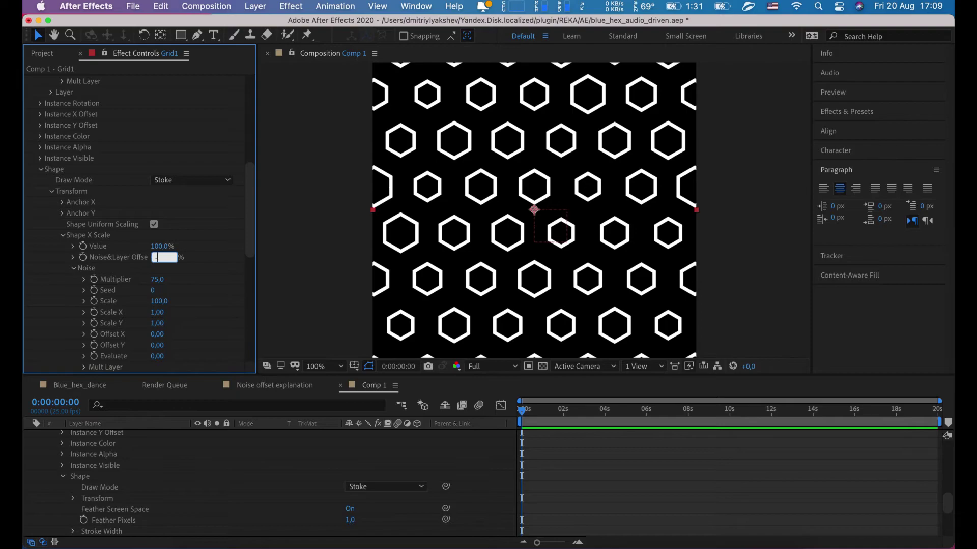
text(-100)
key(Return)
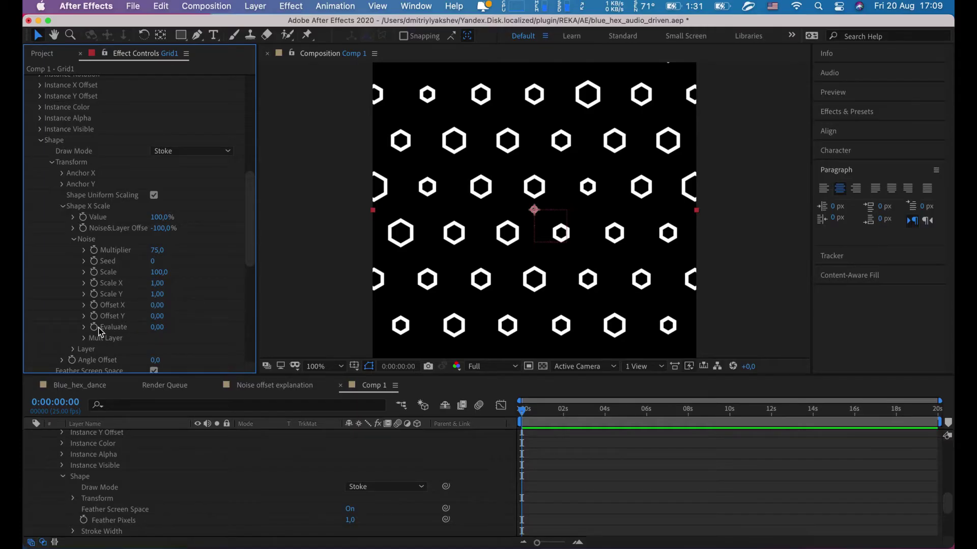
Give the scale noise Evaluate the expression time*10 plus Audio Amplitude's Both Channels Slider/10.
alt+click(94, 327)
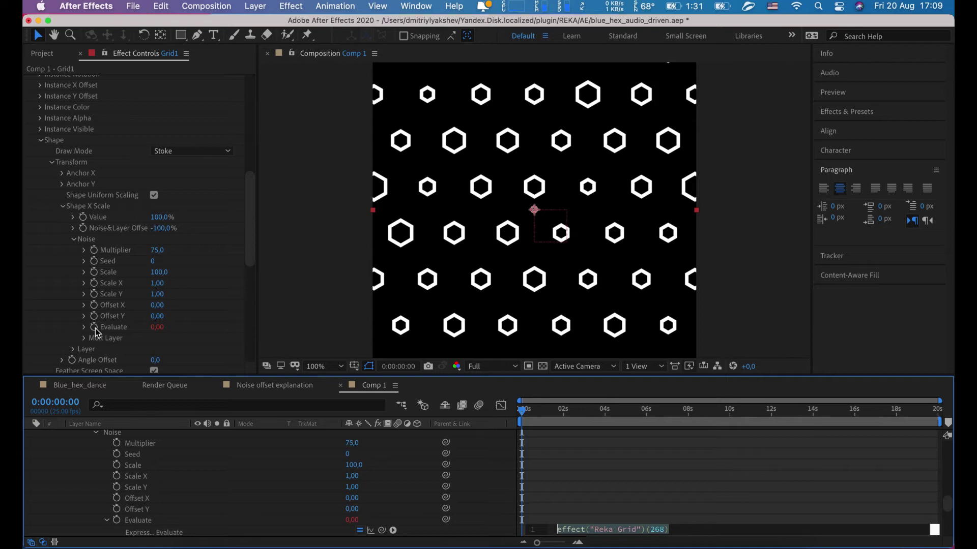
text(time*)
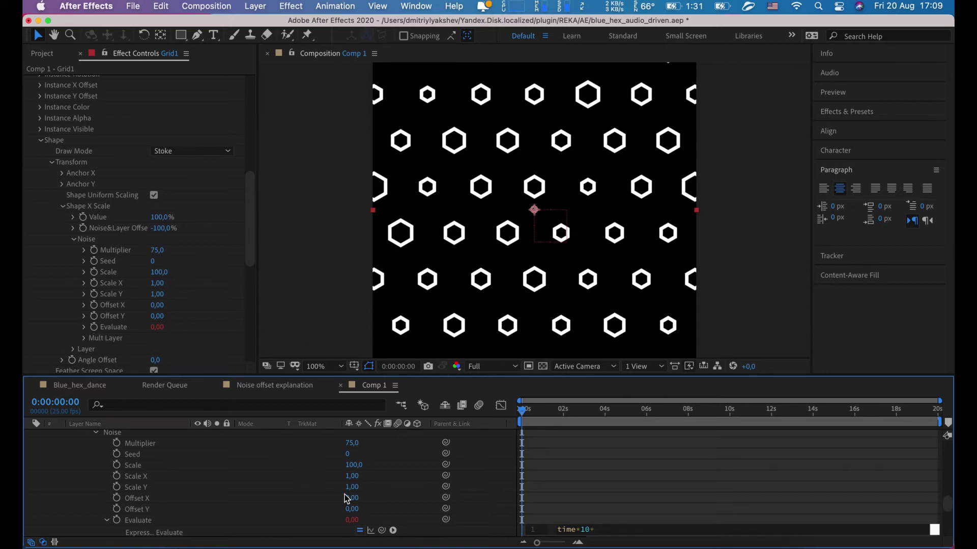
click(383, 531)
drag(383, 531, 189, 440)
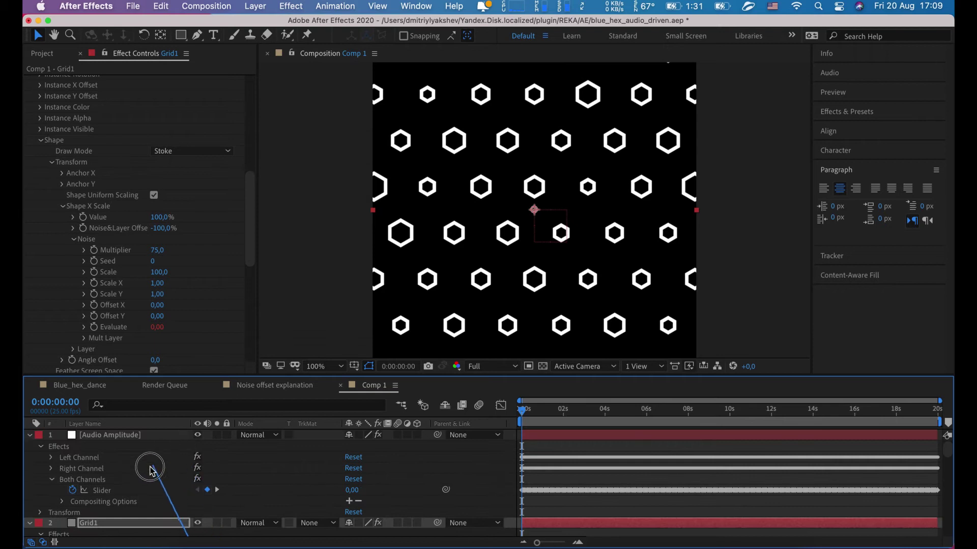
drag(136, 477, 102, 493)
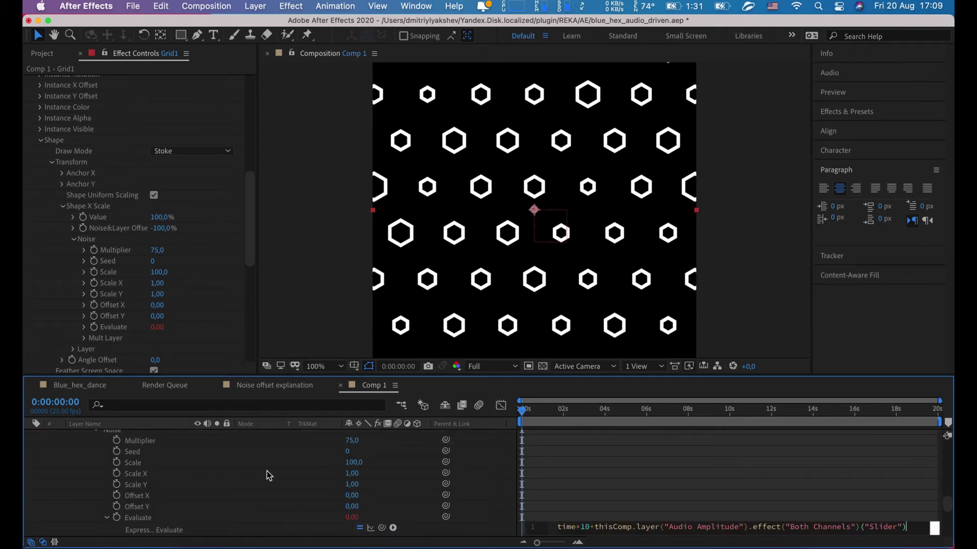
click(618, 470)
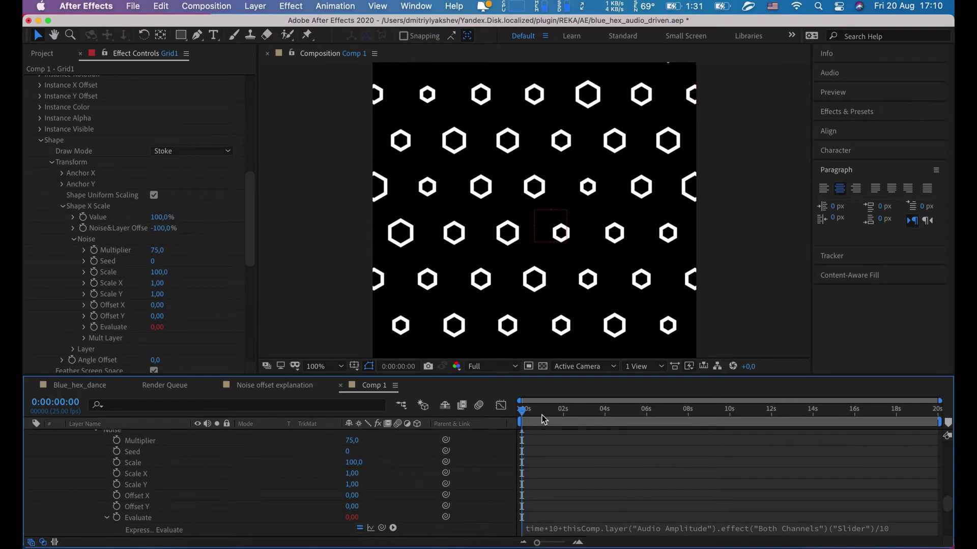
Preview the animation, then set Instance Radius to 100 and collapse its noise settings.
click(547, 413)
drag(548, 417, 501, 415)
scroll(129, 165, up, 3)
scroll(130, 166, up, 12)
click(159, 126)
text(100)
key(Return)
click(52, 148)
scroll(71, 204, down, 5)
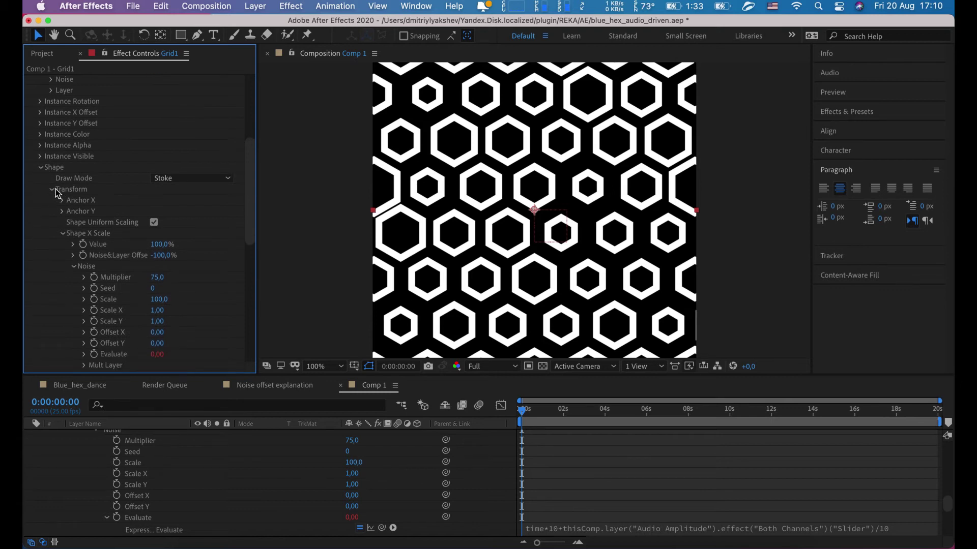
Reduce the hexagon outline Stroke Width from 20% to about 13.4%.
click(52, 189)
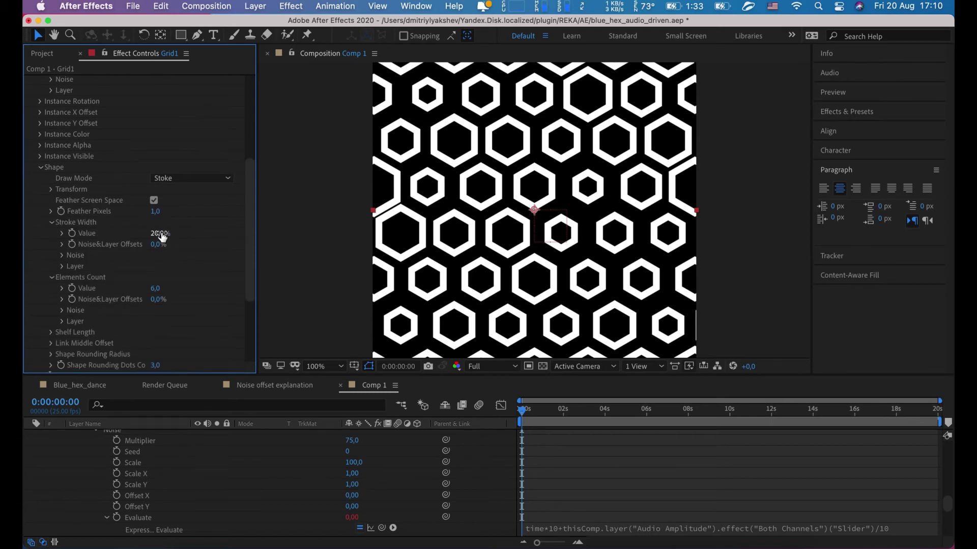
drag(161, 234, 127, 247)
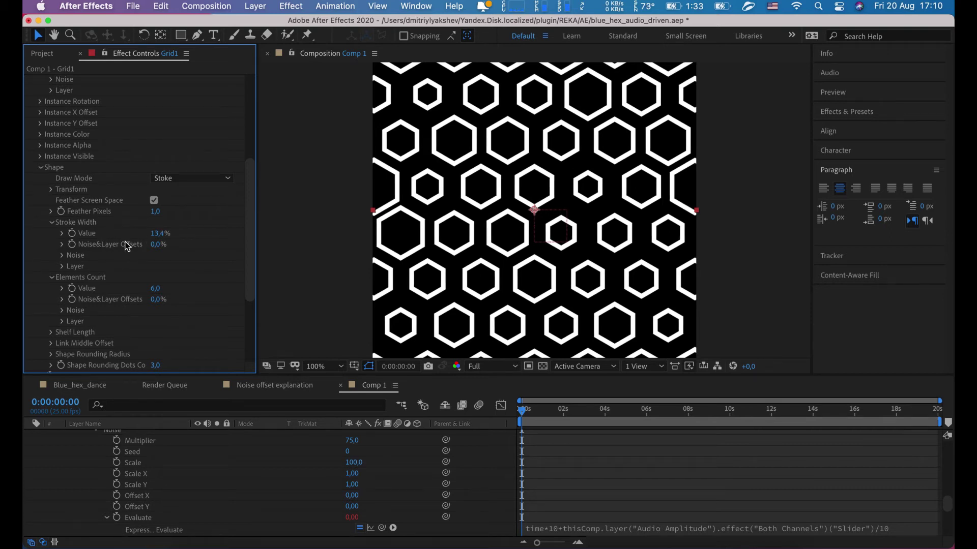
click(42, 168)
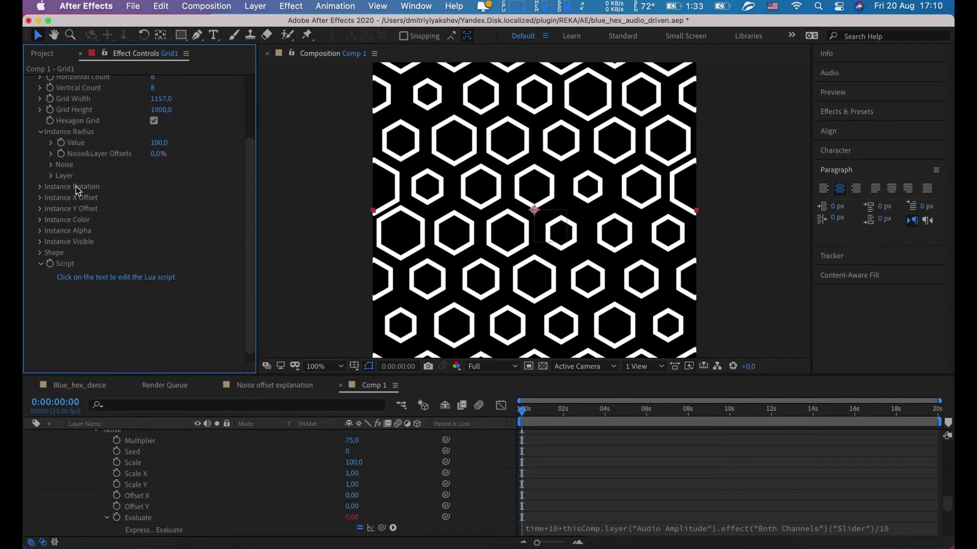
Expand Instance Color and bring up the picker for the hexagons' colour.
scroll(61, 203, up, 2)
click(40, 190)
click(41, 234)
click(156, 246)
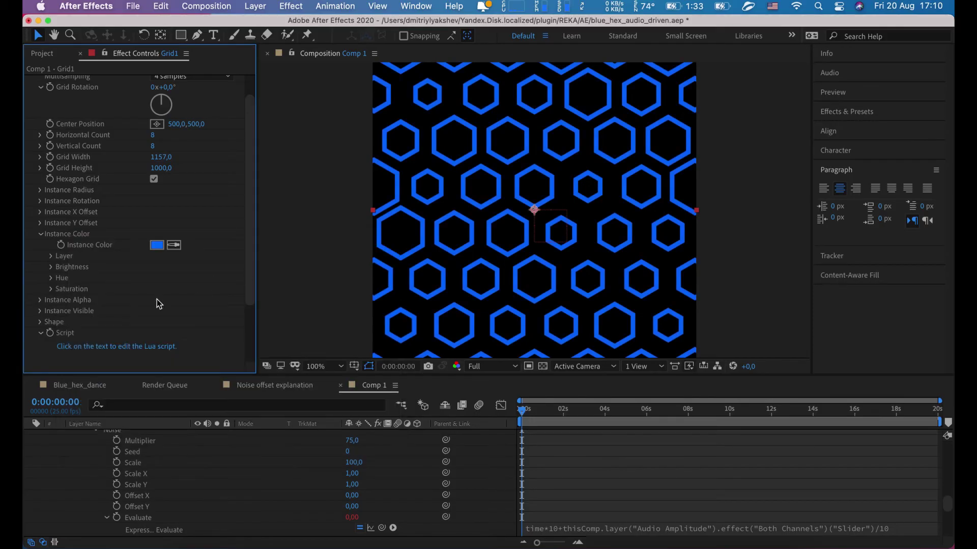
Set the brightness noise Multiplier to 120.
click(51, 268)
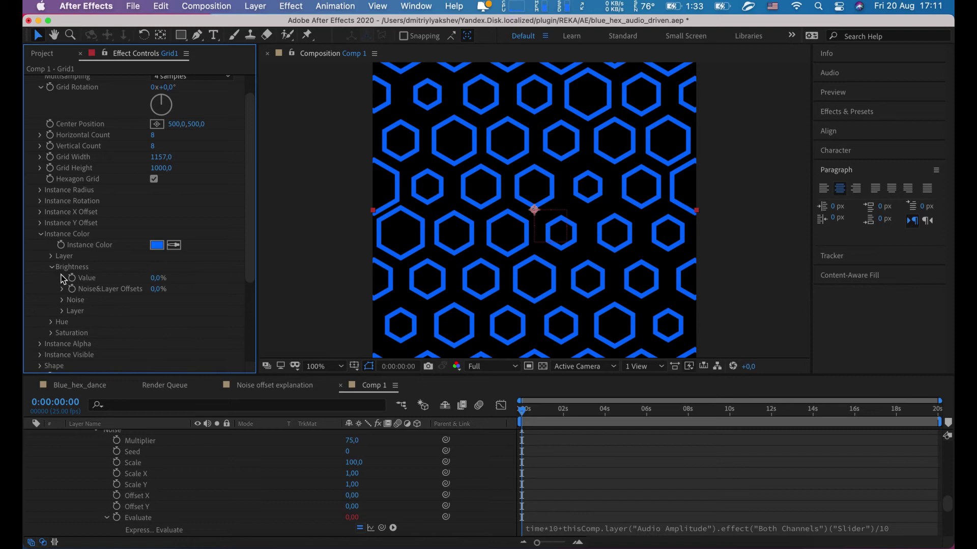
click(62, 300)
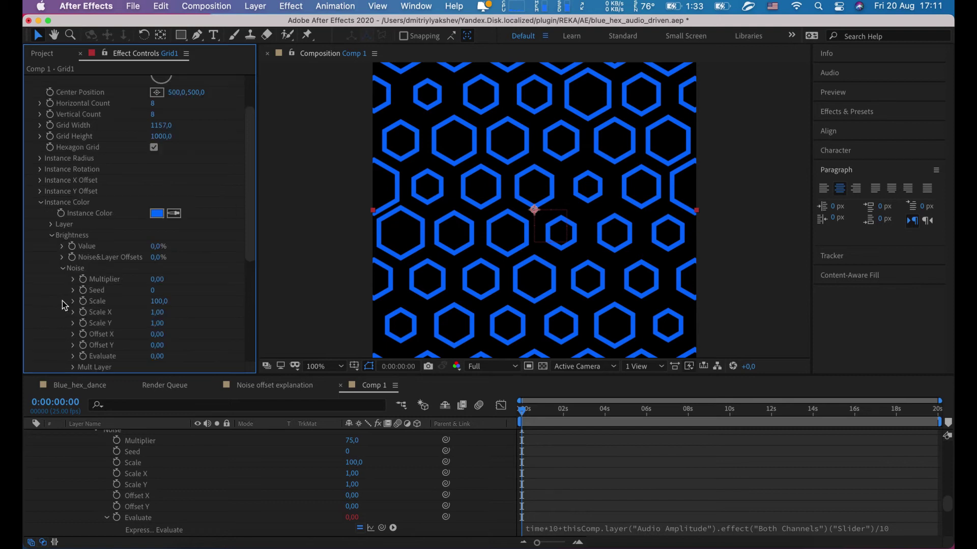
click(161, 281)
key(Return)
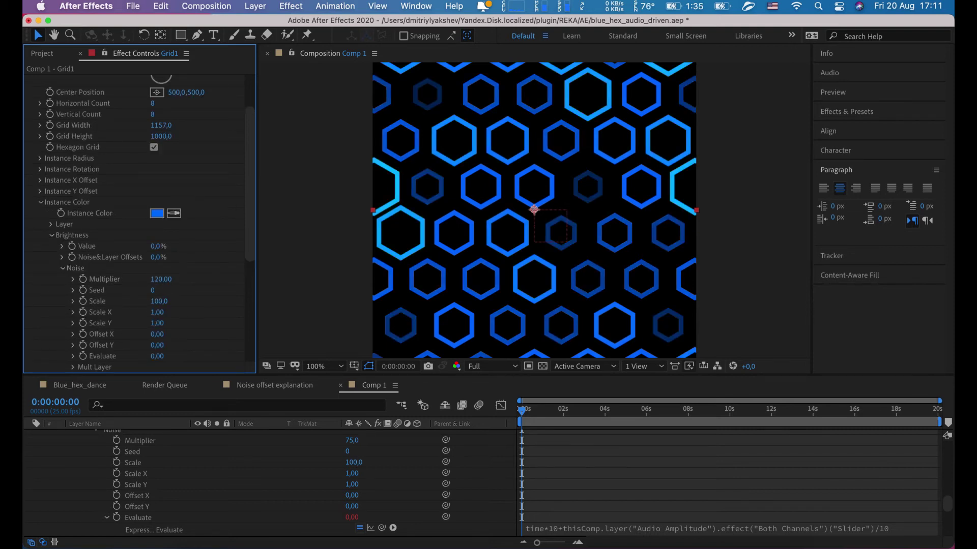
Paste the audio-driven expression into the brightness noise Evaluate and preview the result.
scroll(84, 331, down, 1)
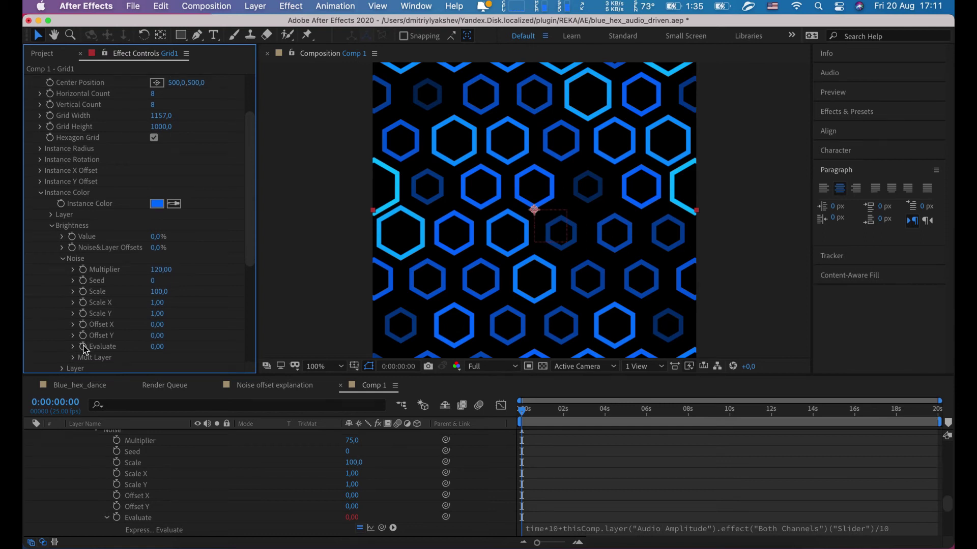
alt+click(83, 346)
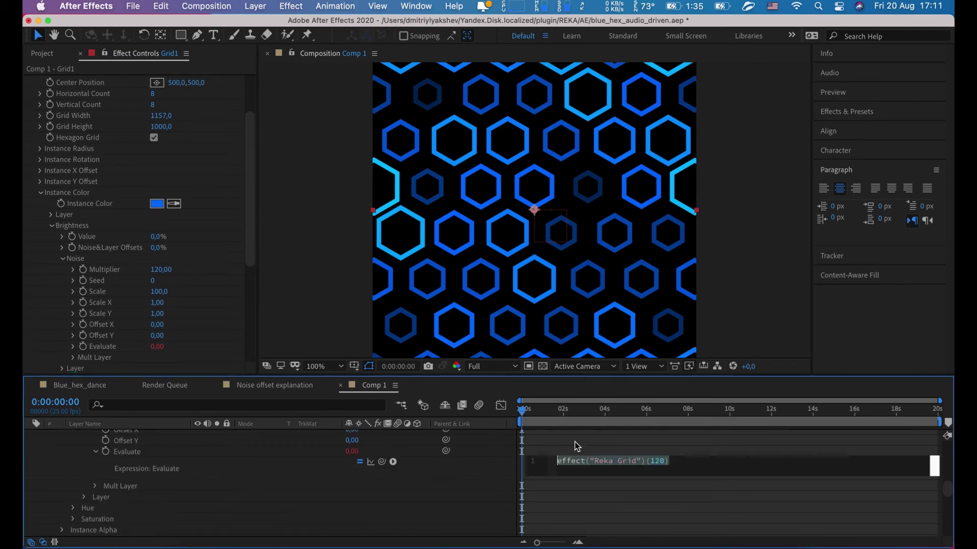
click(576, 446)
scroll(577, 451, down, 10)
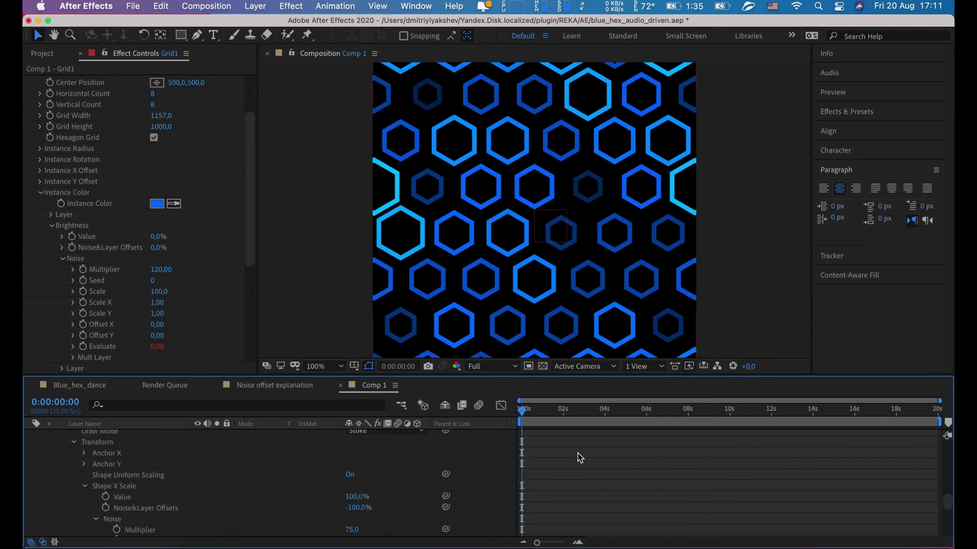
click(572, 463)
key(super+c)
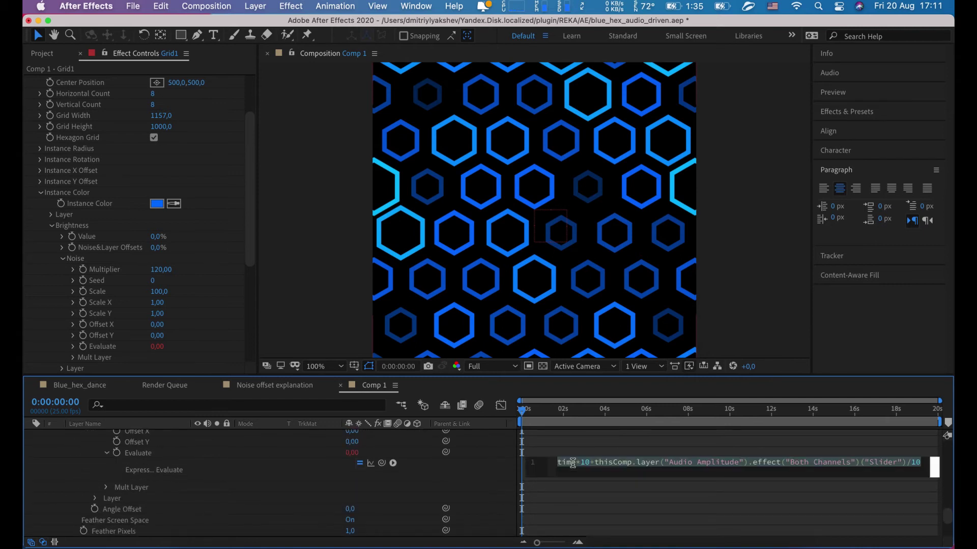
click(572, 463)
scroll(573, 465, down, 10)
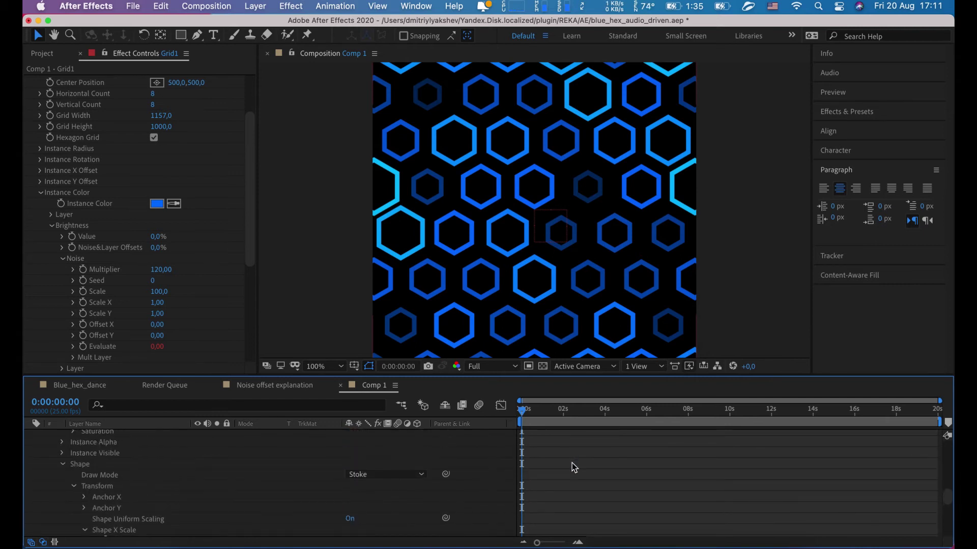
scroll(574, 467, up, 5)
click(573, 443)
key(super+v)
mouse_move(540, 418)
mouse_down()
mouse_move(571, 418)
mouse_move(522, 418)
mouse_up()
scroll(284, 452, up, 15)
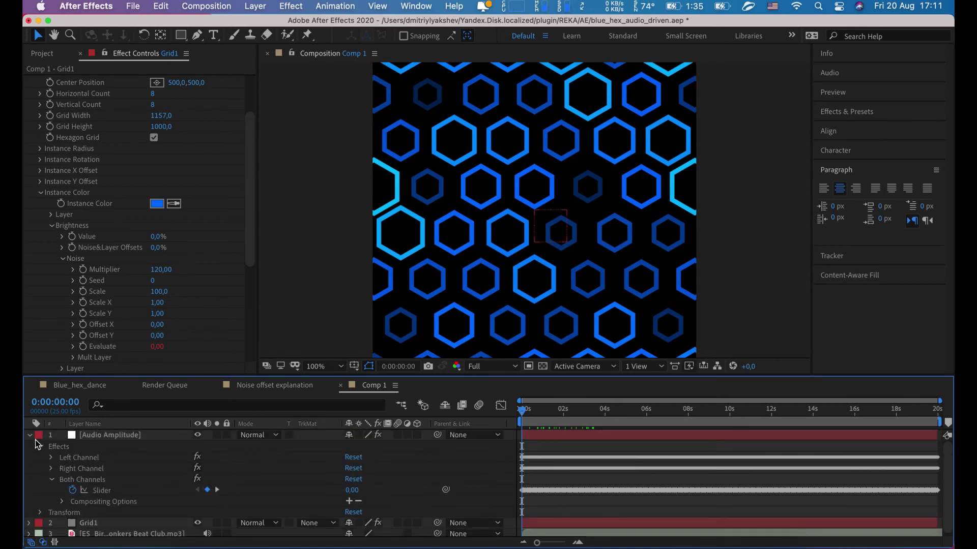
Duplicate the Grid1 layer to create Grid2.
click(29, 435)
click(111, 447)
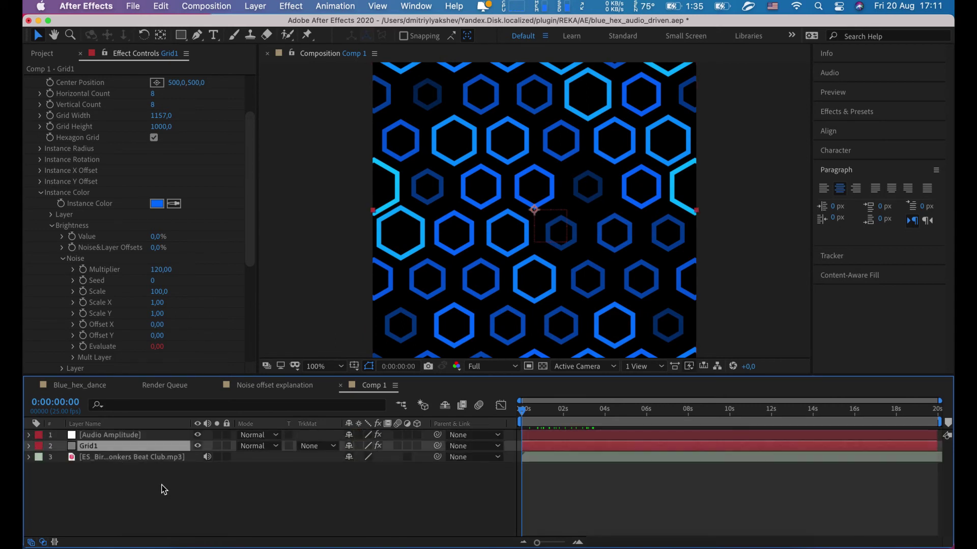
click(161, 6)
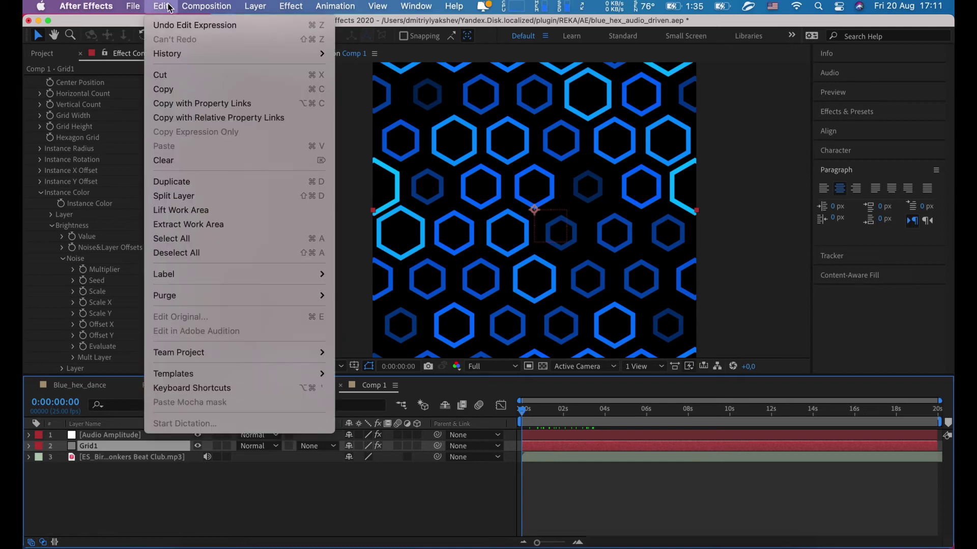
click(191, 182)
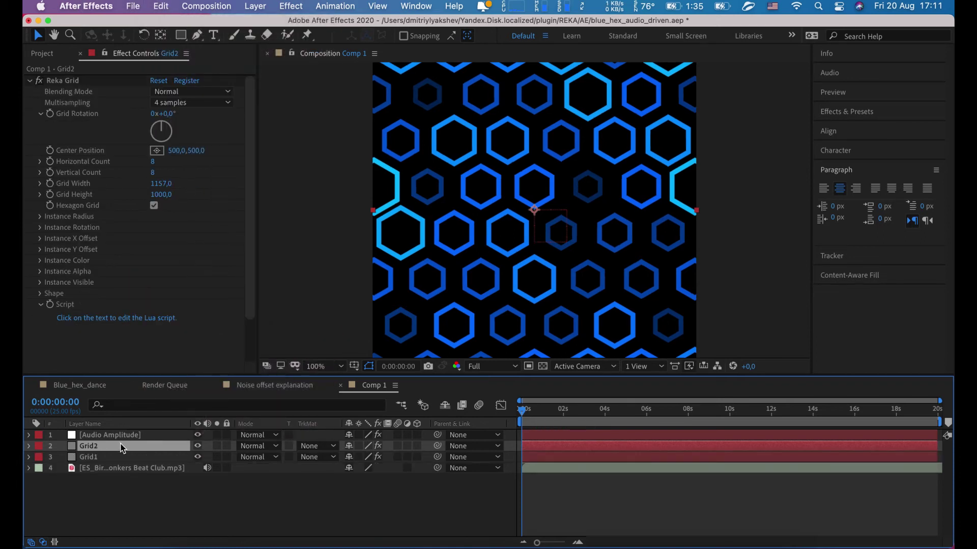
Set Grid2's Shape X Scale value to 83%.
click(40, 294)
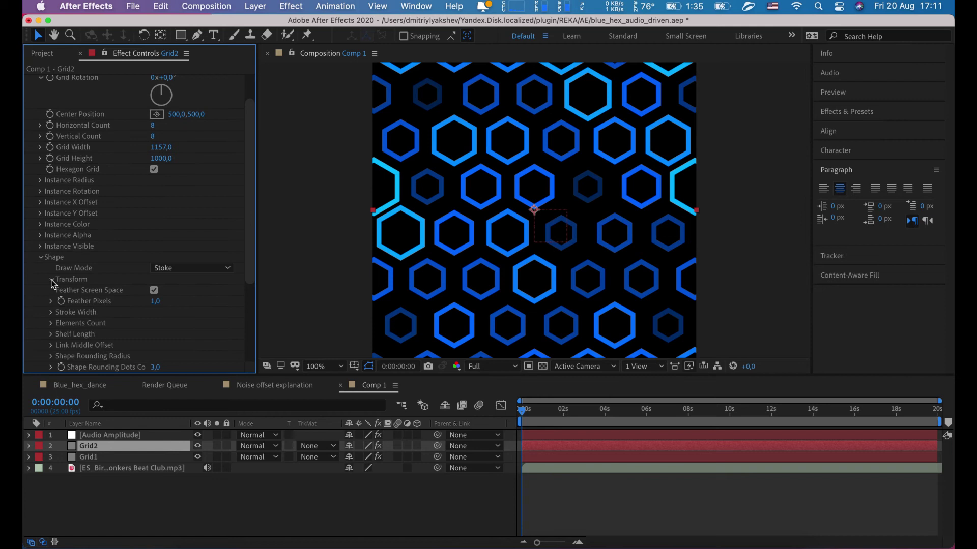
click(62, 323)
scroll(173, 317, down, 1)
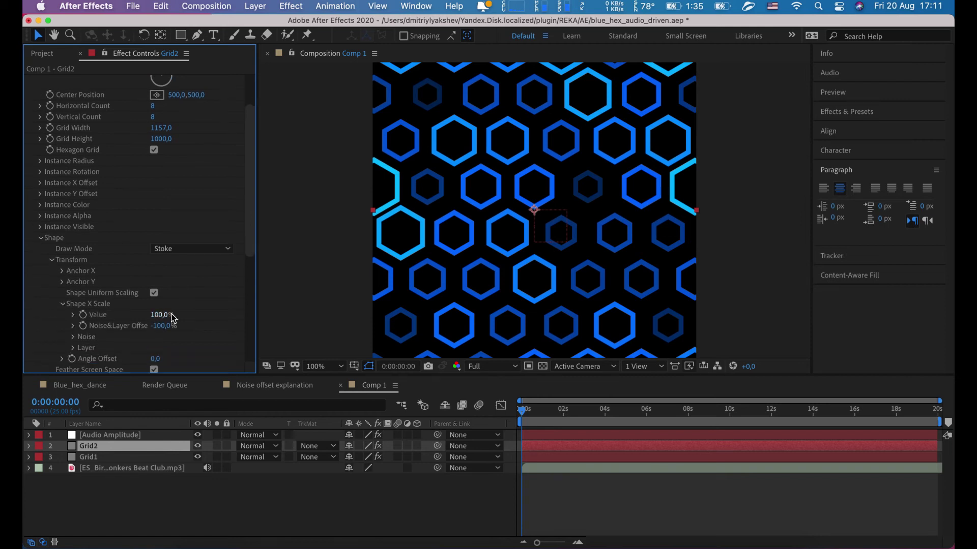
click(171, 316)
text(83)
key(Return)
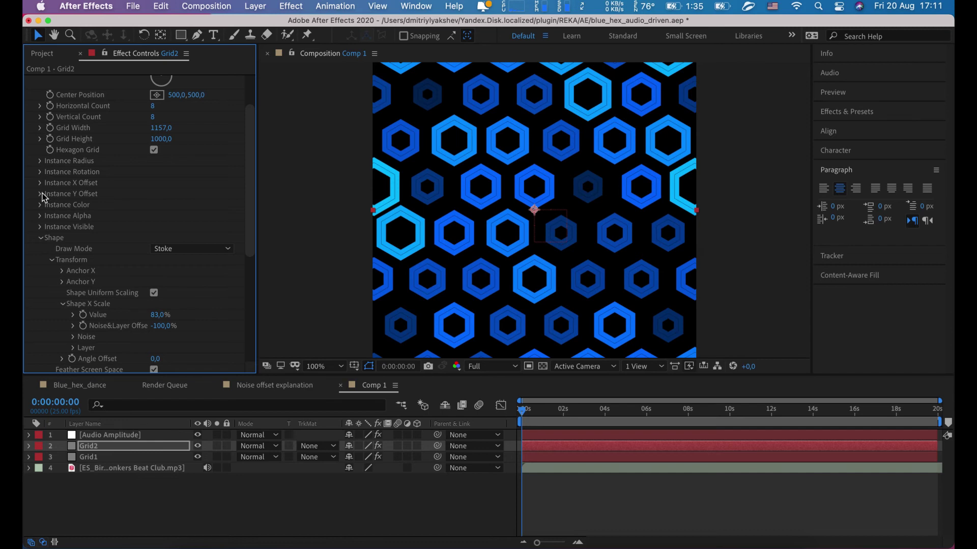
Set Grid2's Instance Color brightness to 11%.
click(40, 204)
click(52, 238)
click(152, 247)
text(11)
key(Return)
click(177, 479)
click(121, 450)
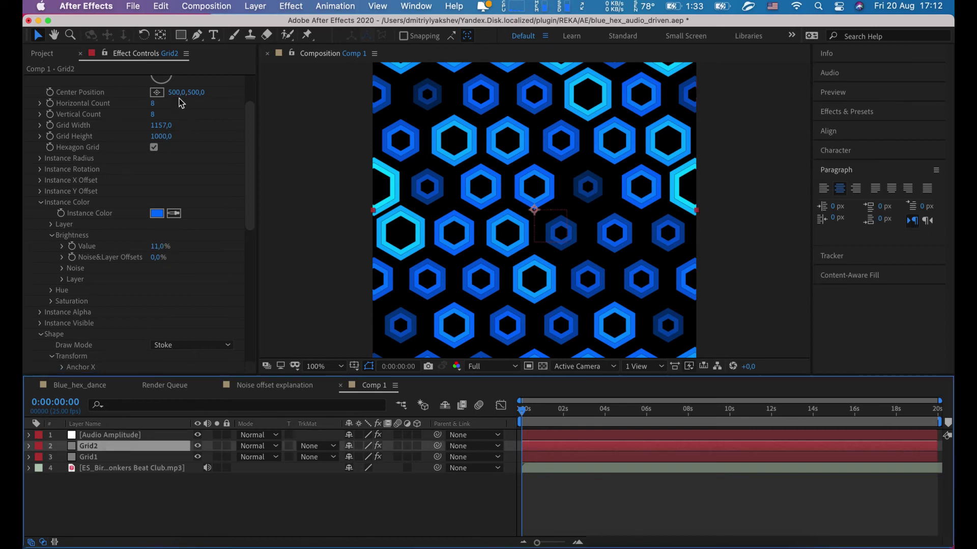
Duplicate Grid2 as Grid3 and set its Shape X Scale to 66%.
click(161, 6)
click(191, 183)
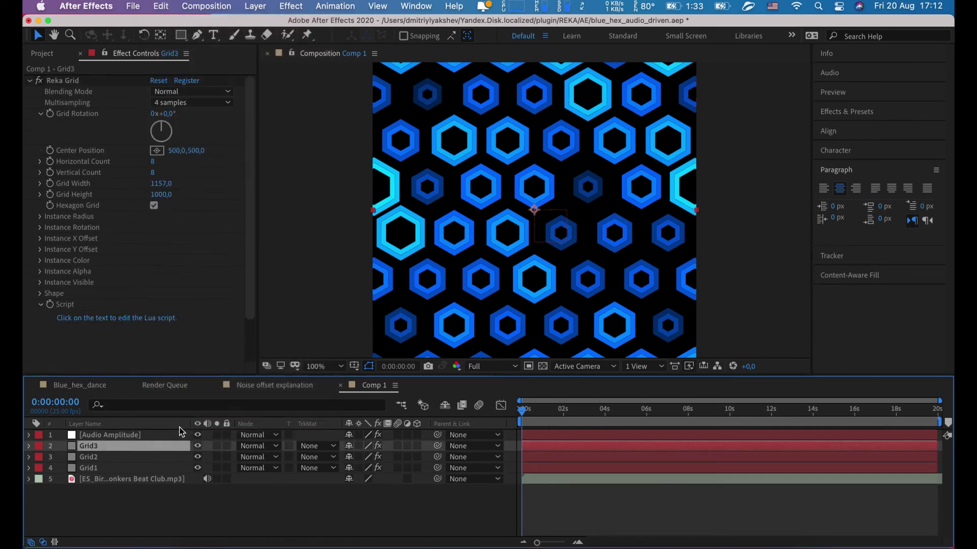
click(40, 293)
scroll(46, 297, down, 4)
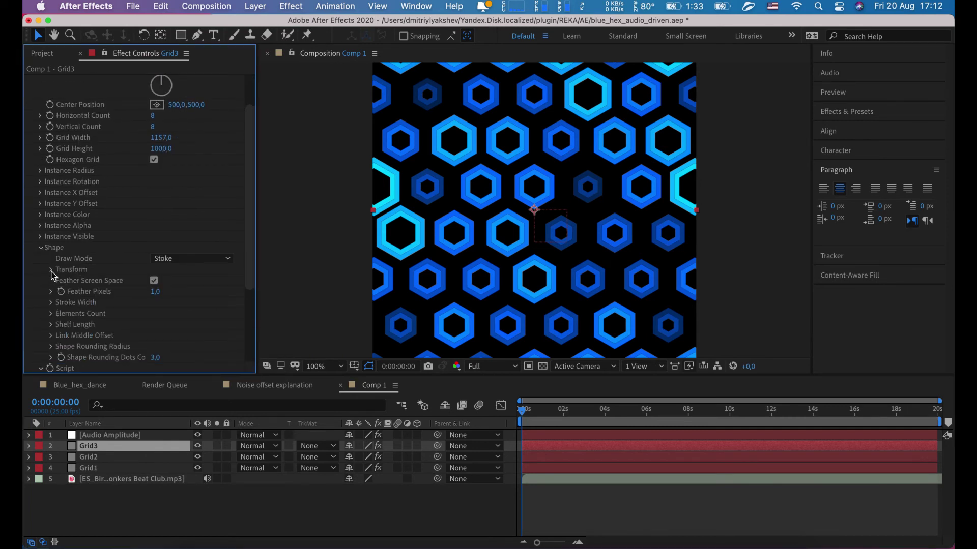
click(50, 269)
click(62, 314)
click(156, 324)
key(Return)
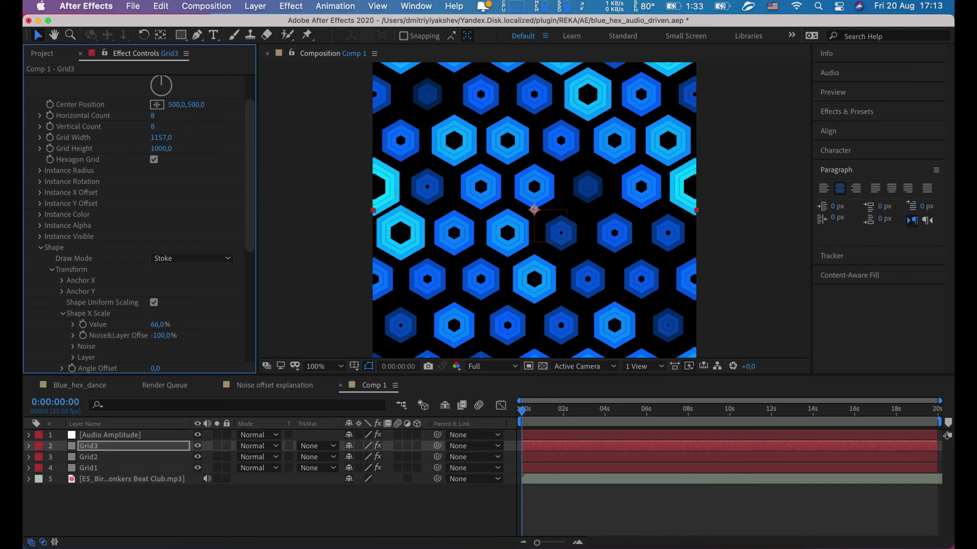
Set Grid3's Instance Color brightness to 22%.
scroll(41, 229, up, 1)
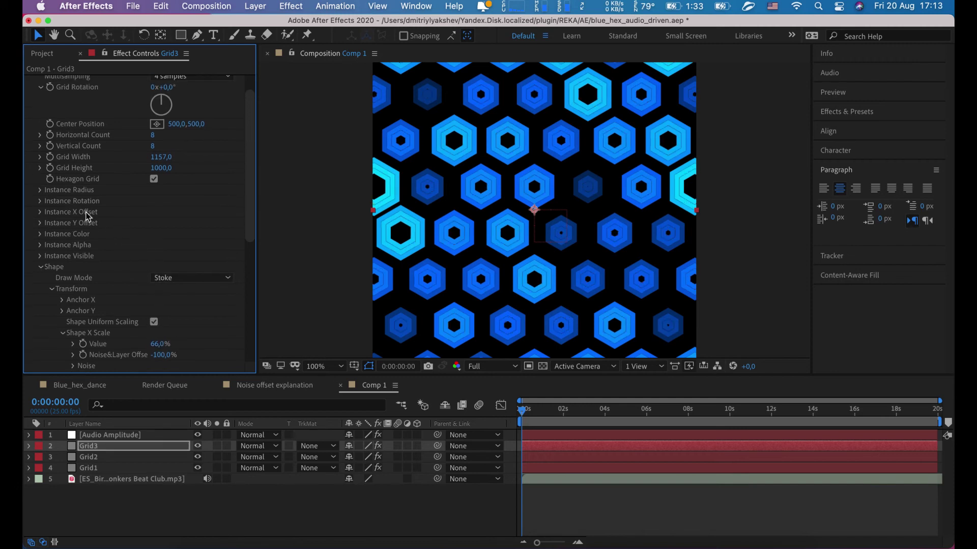
click(41, 235)
scroll(61, 239, down, 1)
click(52, 242)
scroll(76, 255, down, 1)
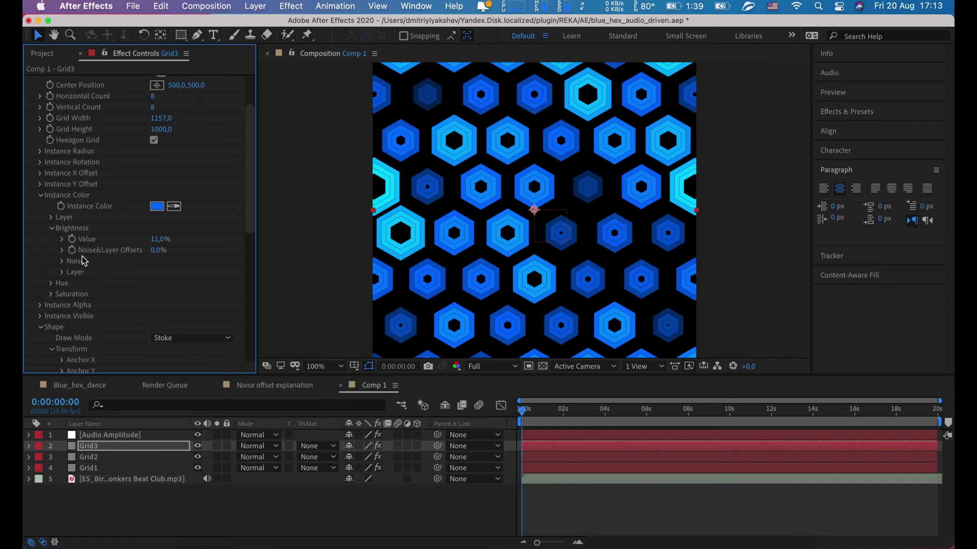
click(159, 239)
text(22)
key(Return)
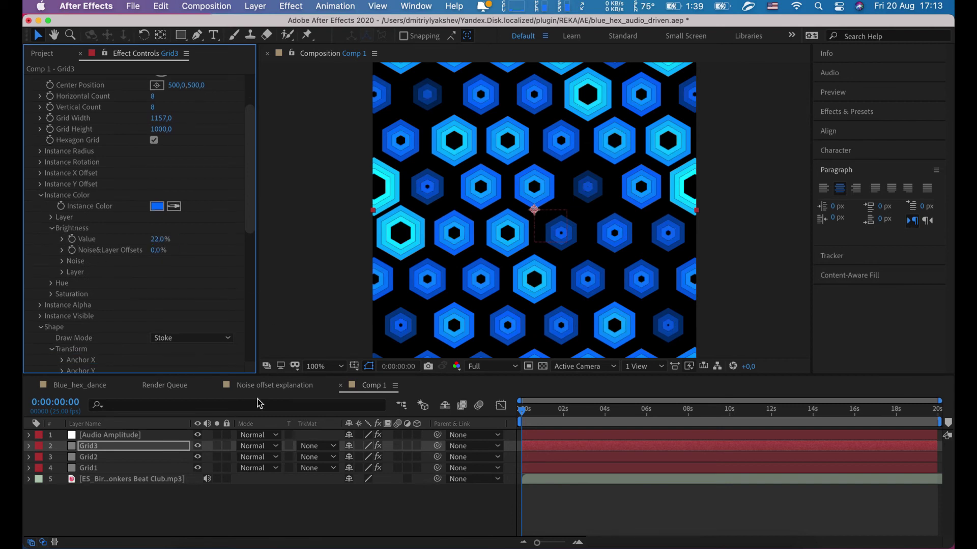
click(127, 447)
Duplicate Grid3 and move the new Grid4 layer below Grid1, ready to rename as BG.
click(161, 6)
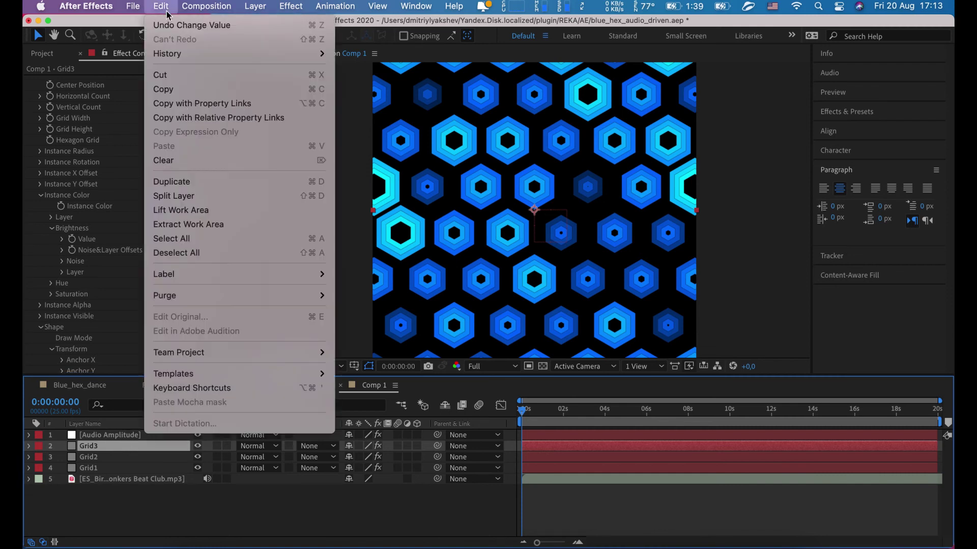
click(172, 181)
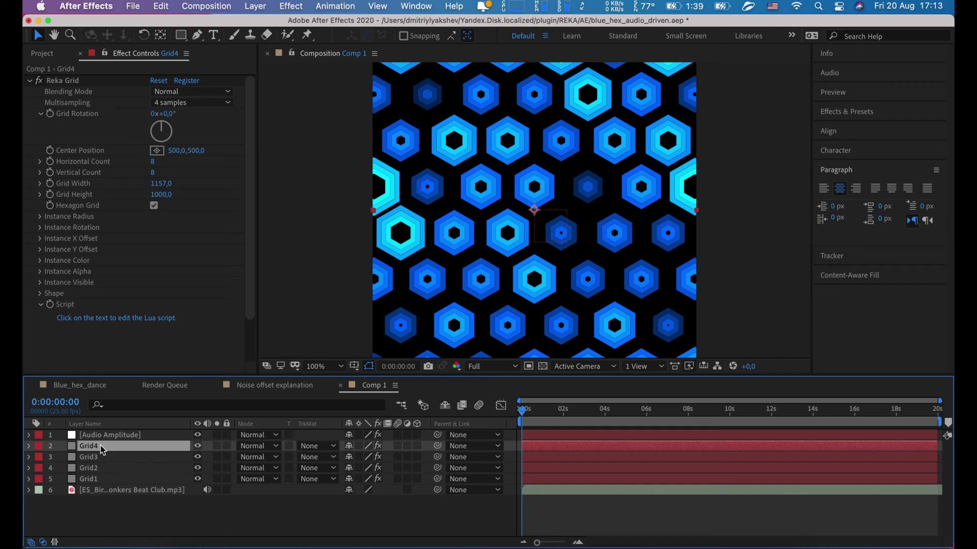
drag(100, 446, 102, 485)
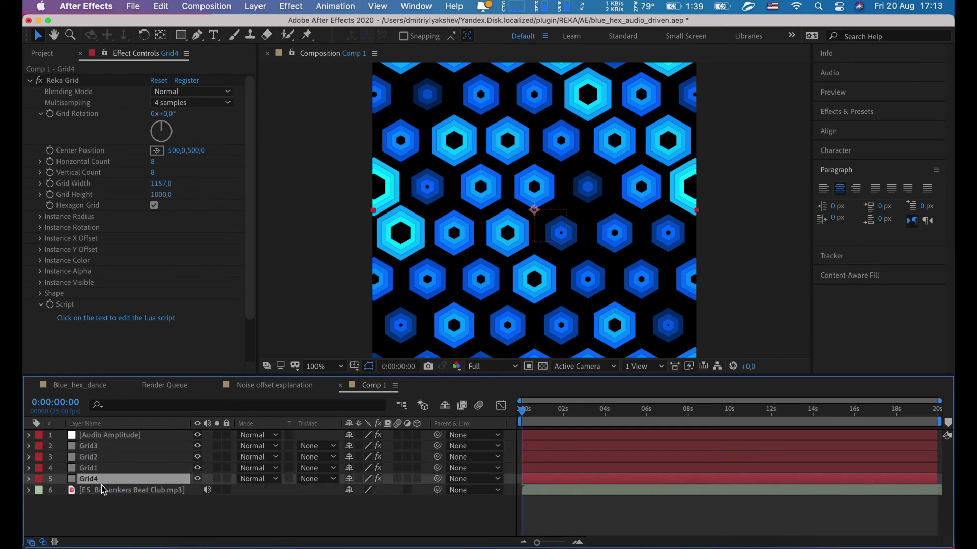
key(Return)
key(Return)
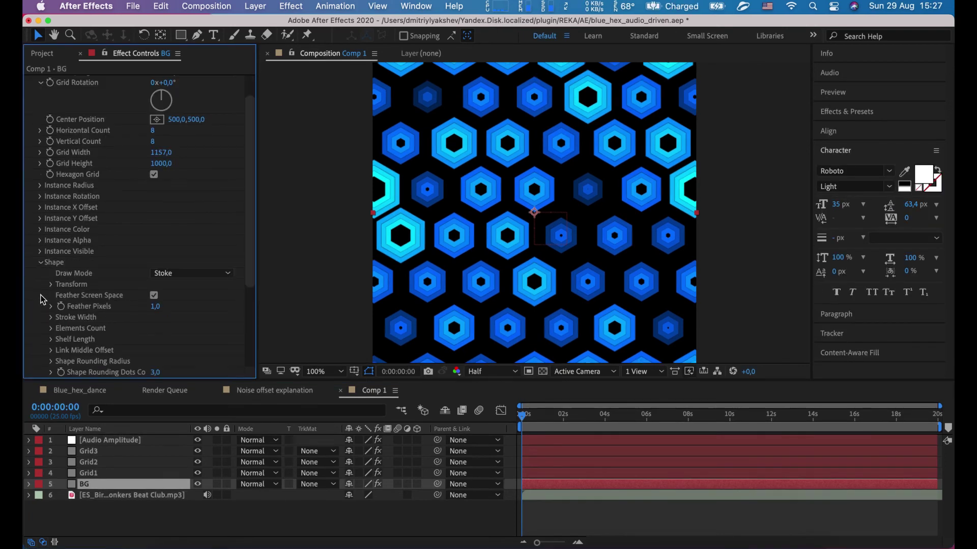
Set BG's Shape X Scale noise multiplier to 0.
scroll(42, 299, down, 2)
click(51, 265)
click(62, 308)
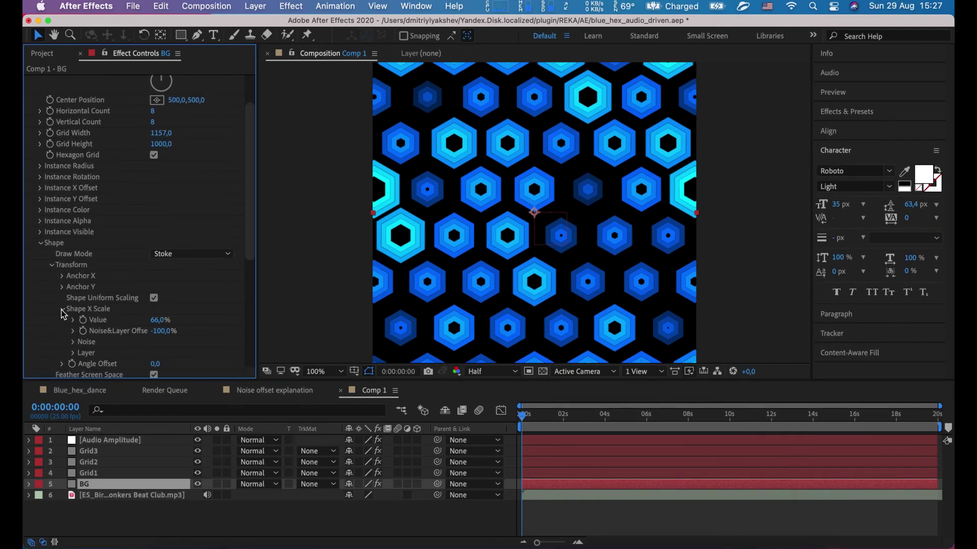
click(74, 342)
scroll(77, 346, down, 5)
click(158, 286)
text(0)
key(Return)
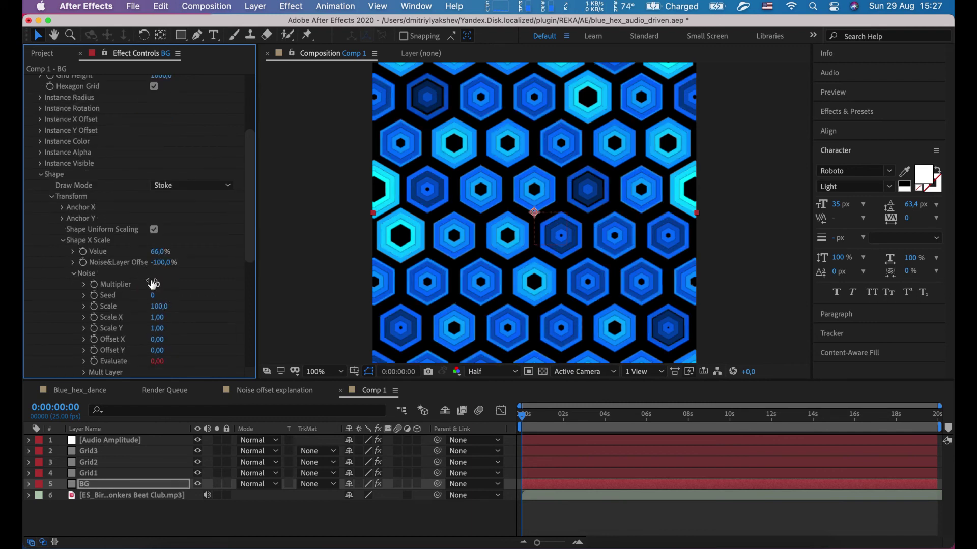
Set BG's Brightness noise multiplier to 0.
scroll(151, 283, up, 1)
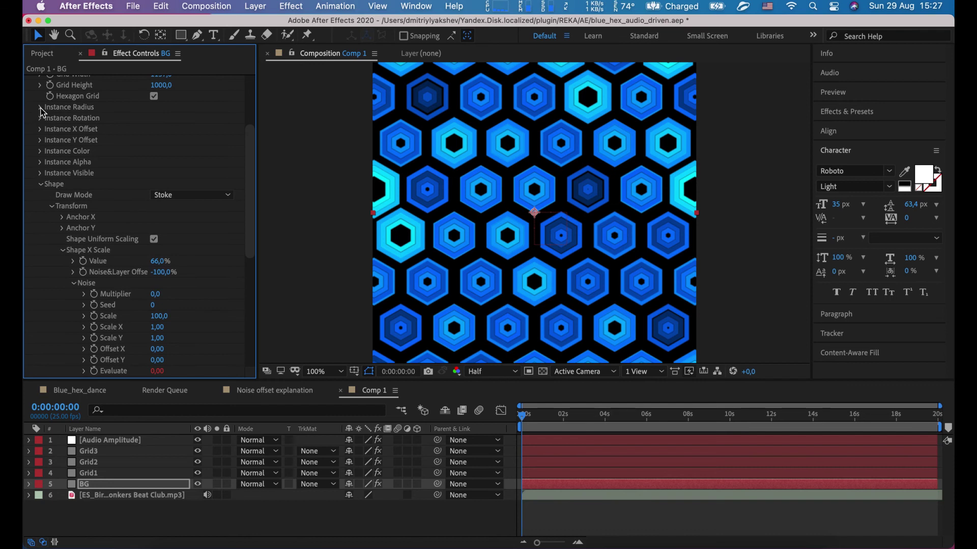
click(41, 108)
click(41, 196)
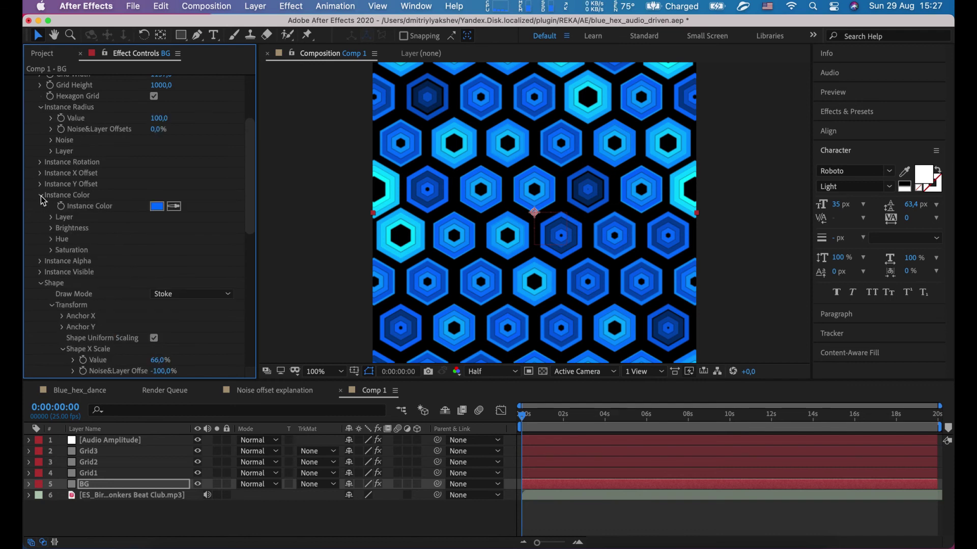
click(52, 230)
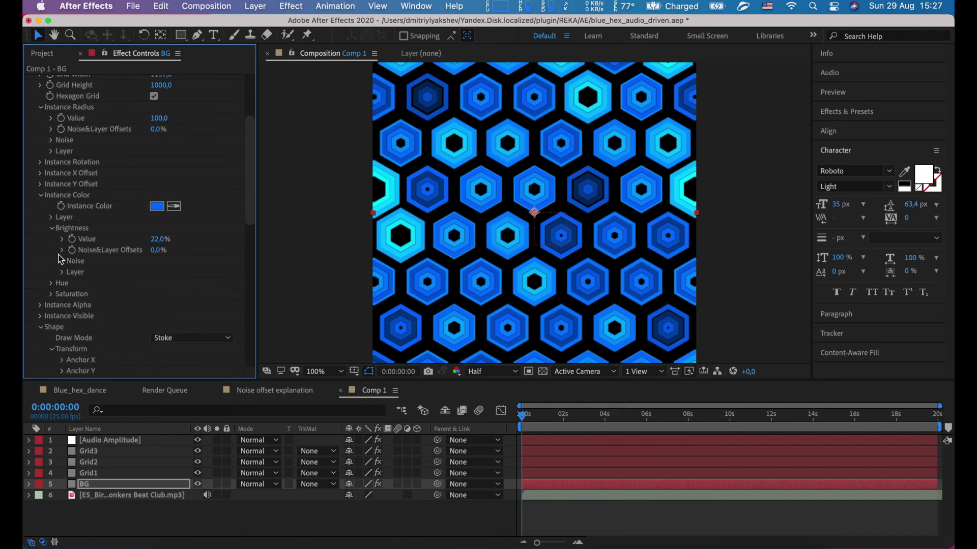
click(63, 261)
click(160, 273)
text(0)
key(Return)
Set BG's Instance Radius value to 91.
scroll(160, 203, up, 3)
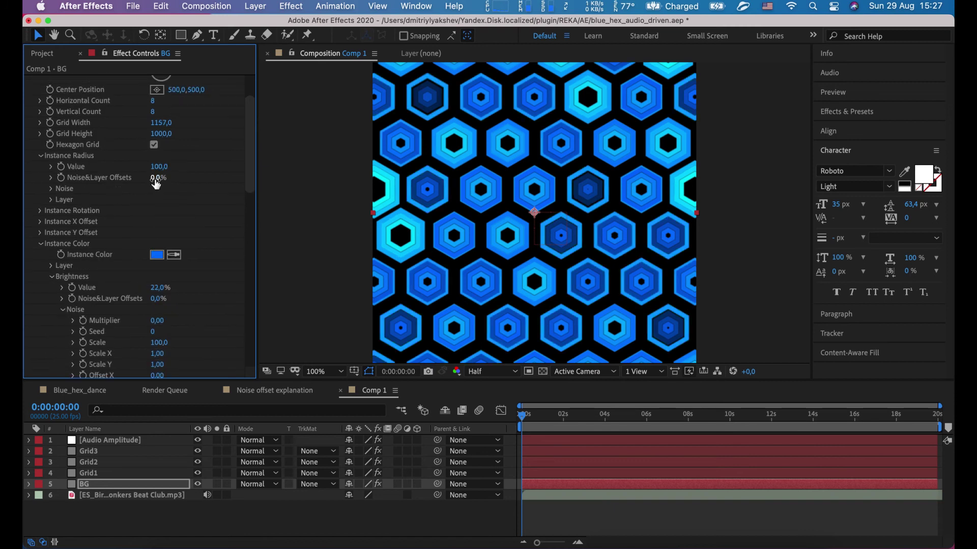
click(161, 167)
text(91)
key(Return)
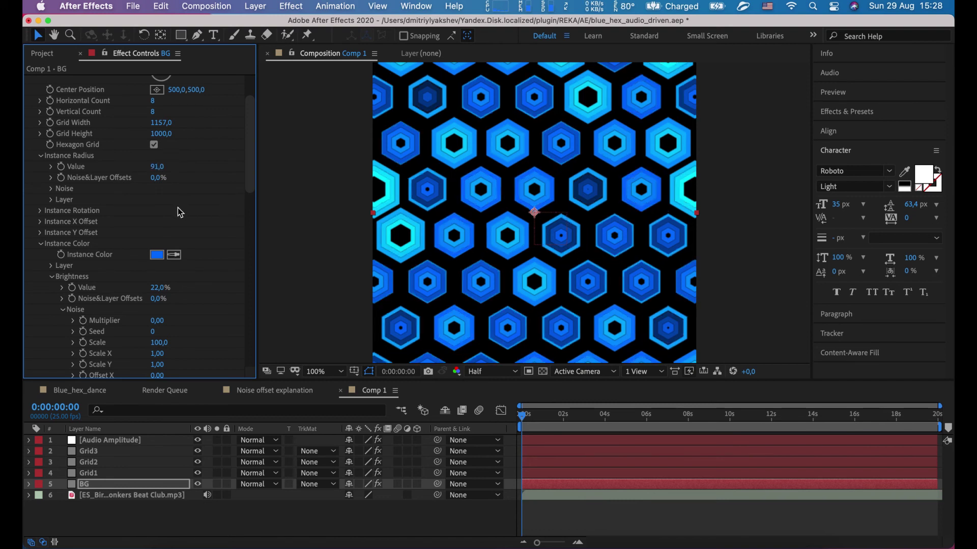
Set BG's Shape X Scale value to 100%.
scroll(180, 212, down, 8)
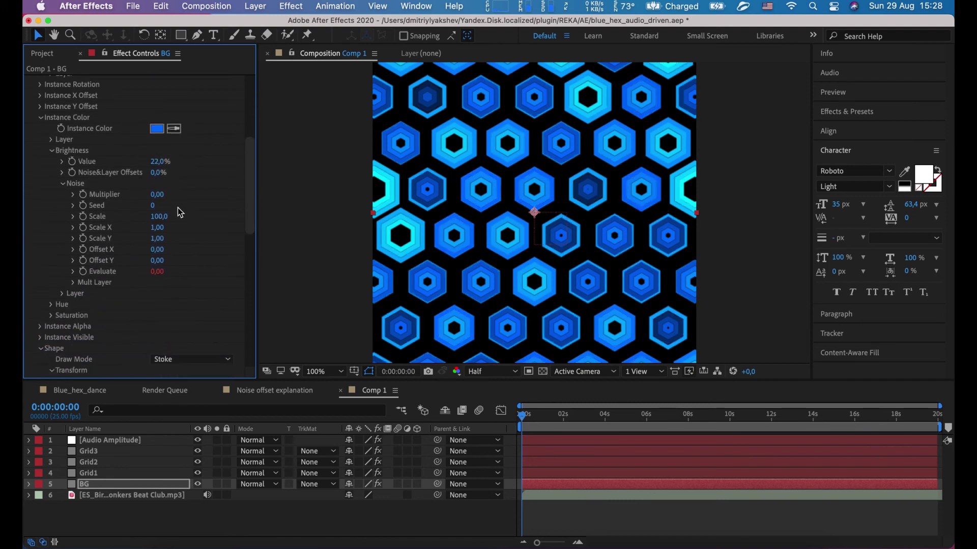
scroll(180, 213, down, 10)
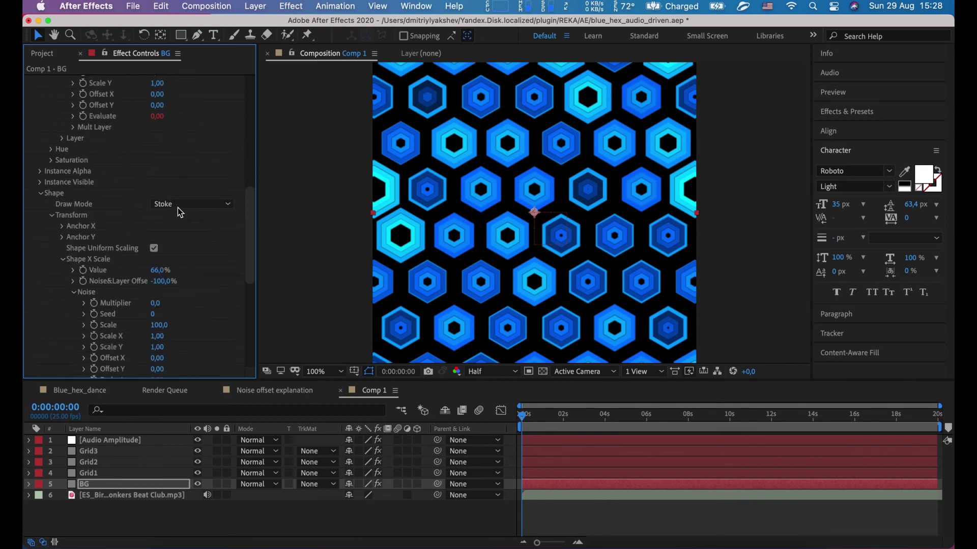
scroll(180, 212, down, 1)
click(159, 251)
text(100)
key(Return)
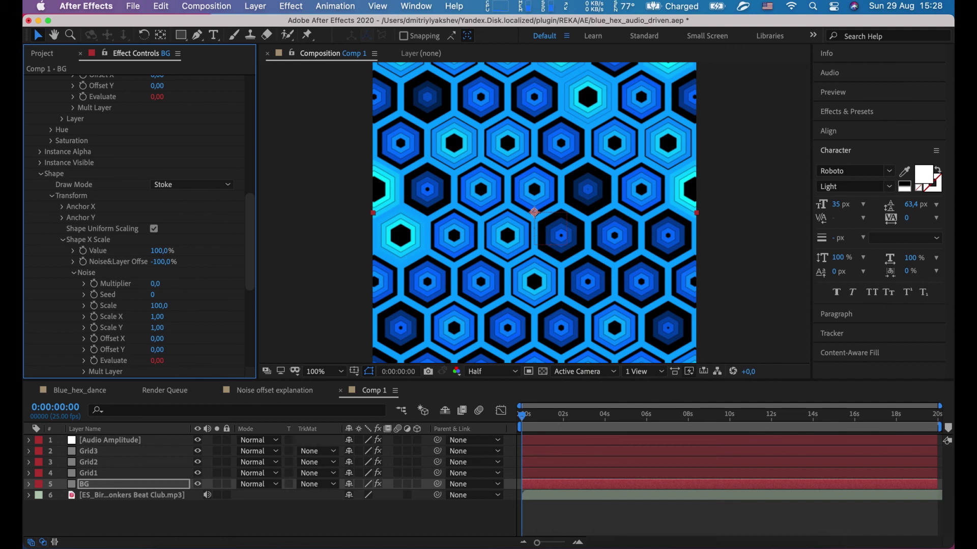
scroll(206, 258, down, 5)
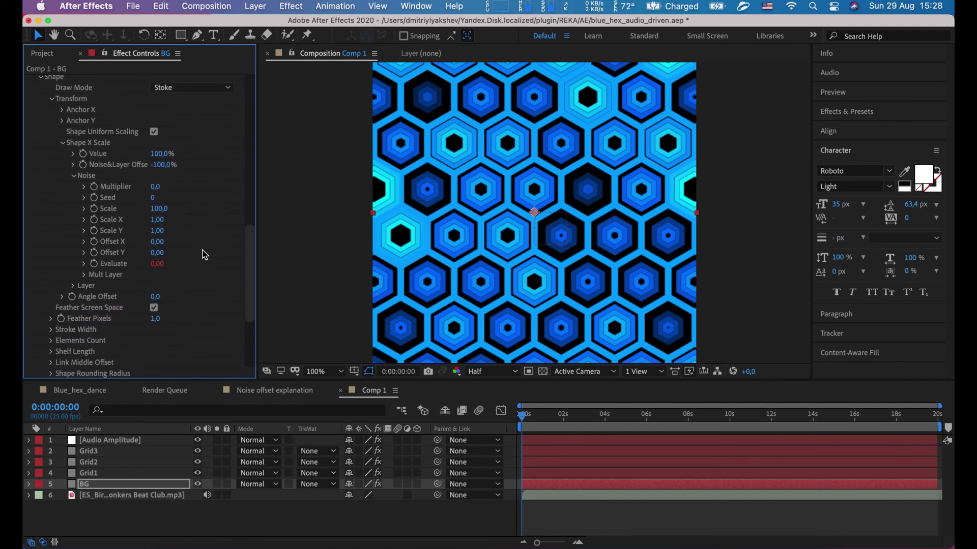
Switch BG's Shape Draw Mode to Fill and lower its brightness to -41%.
click(171, 88)
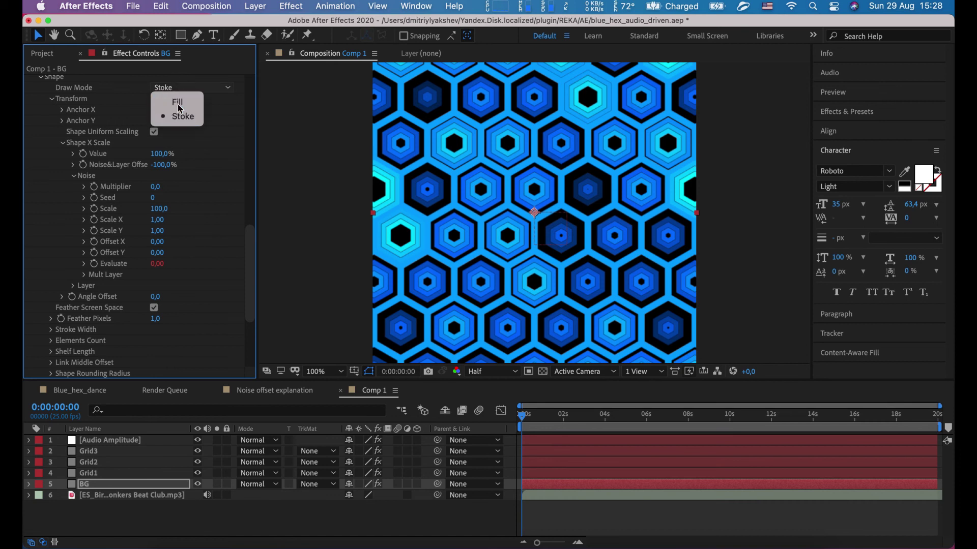
click(177, 103)
scroll(189, 153, up, 15)
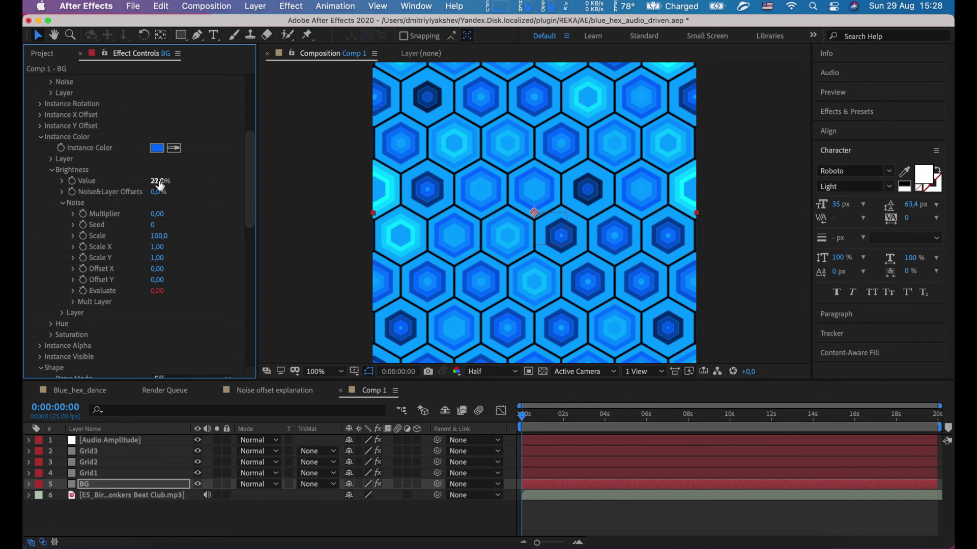
drag(158, 181, 122, 185)
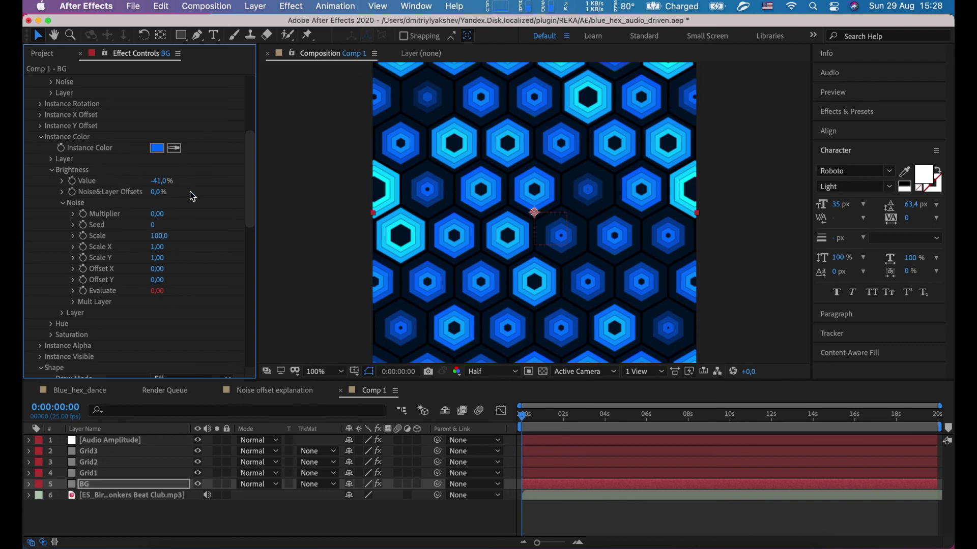